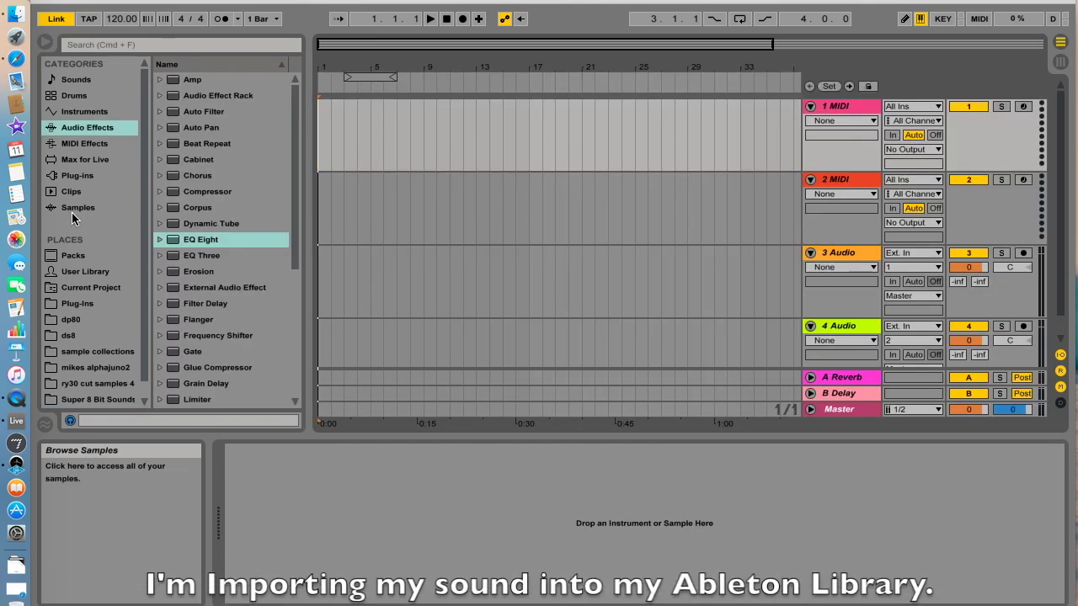
Add the accordian samples folder from the Desktop to the browser's Places
scroll(72, 216, "down", 1)
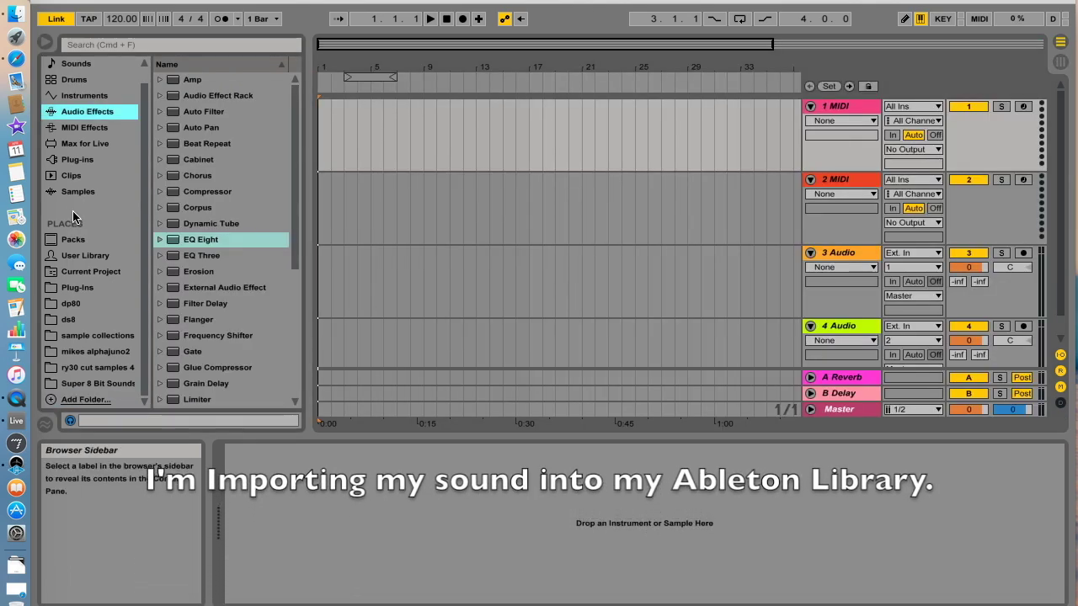
left_click(86, 400)
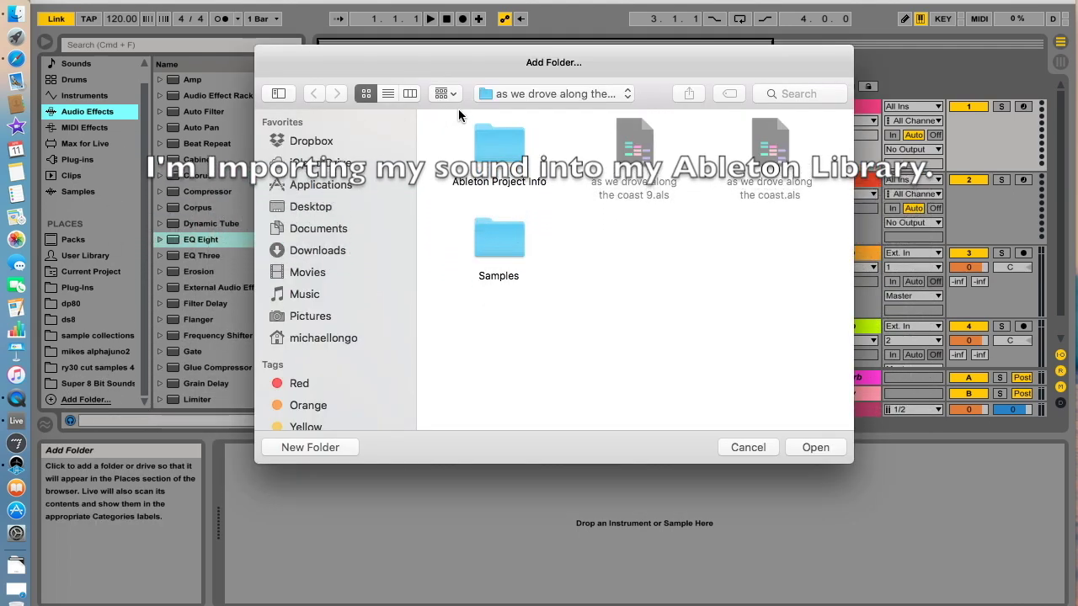
left_click(316, 207)
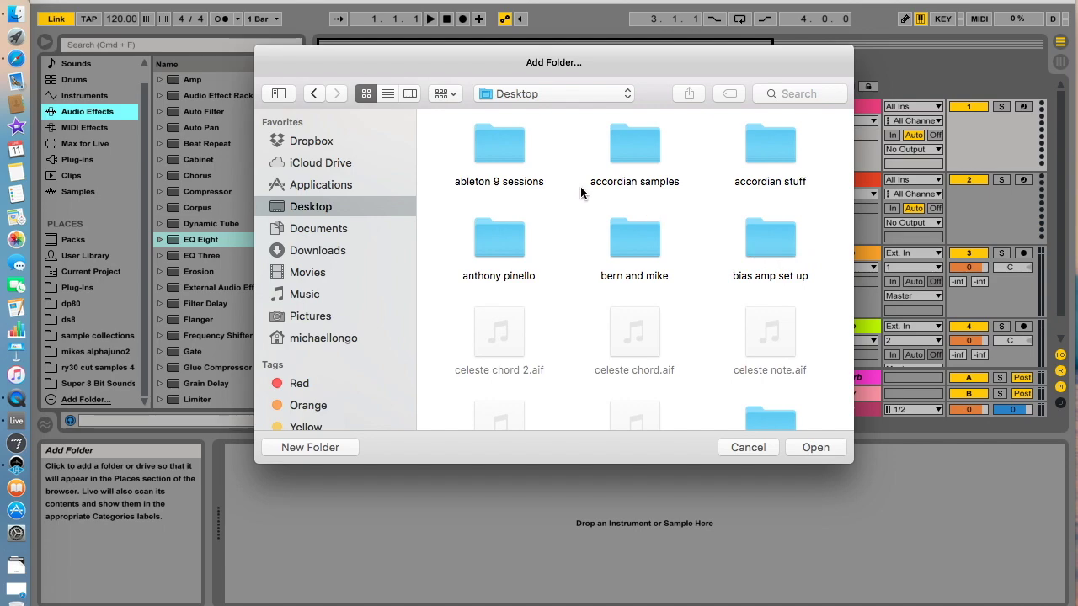
left_click(635, 163)
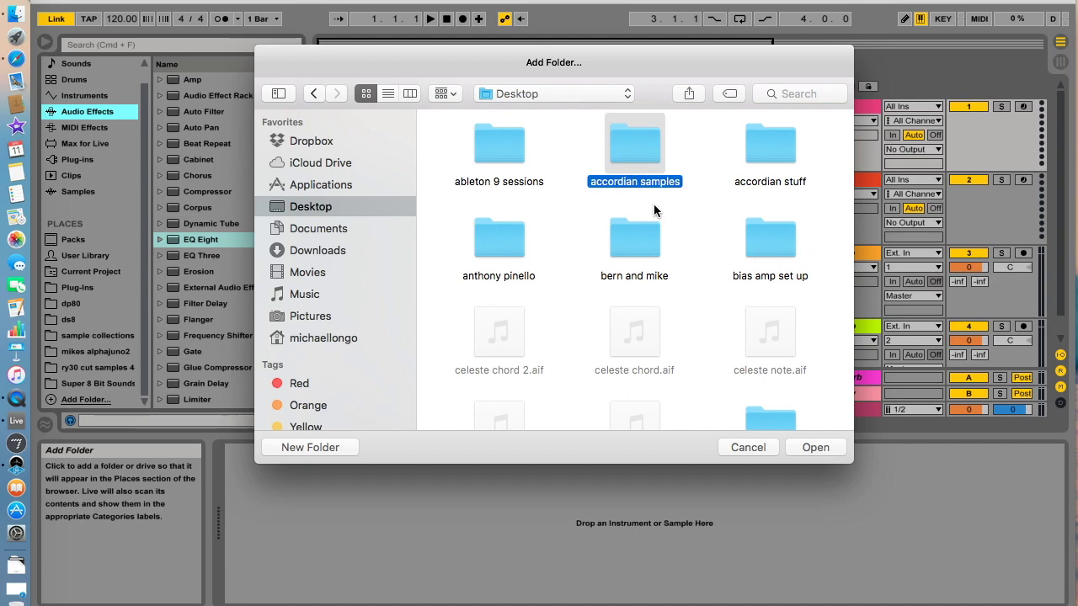
left_click(815, 447)
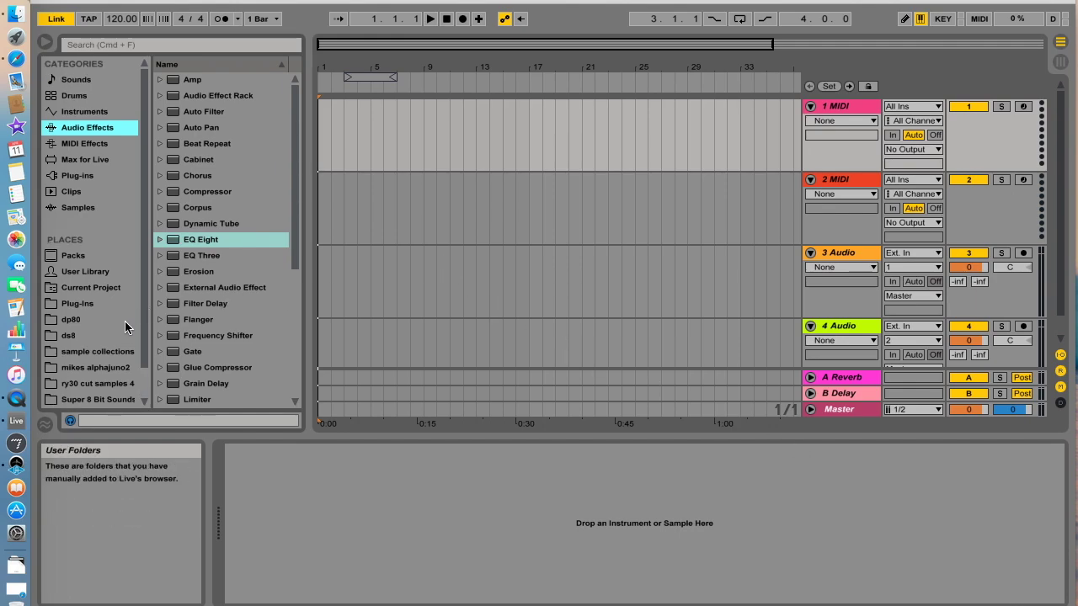
Place accordion_01.wav from the accordian samples folder on the first track near the start of the arrangement
scroll(114, 302, "down", 1)
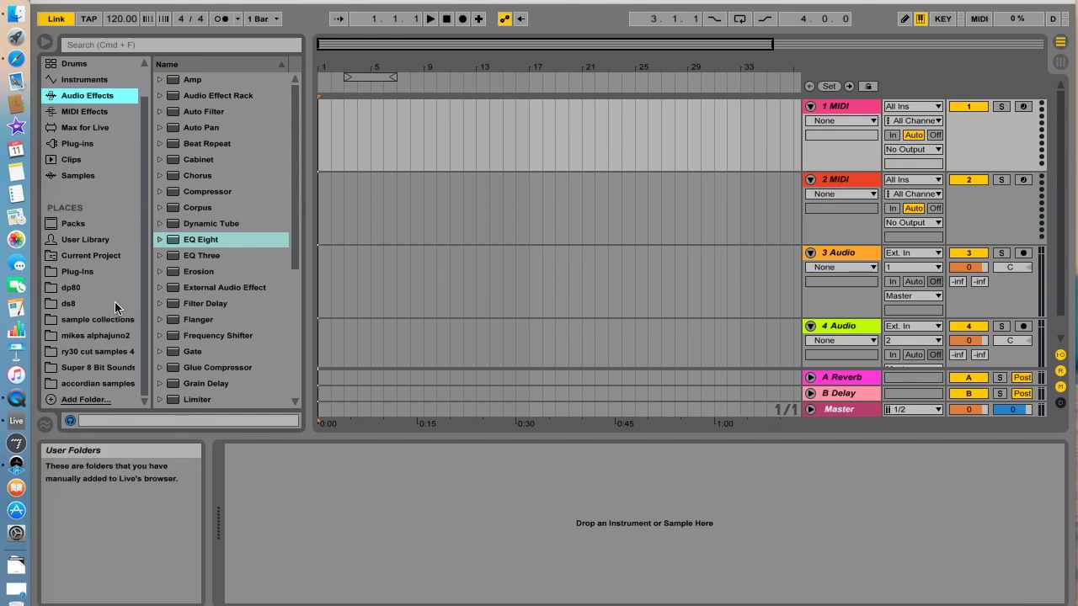
left_click(83, 384)
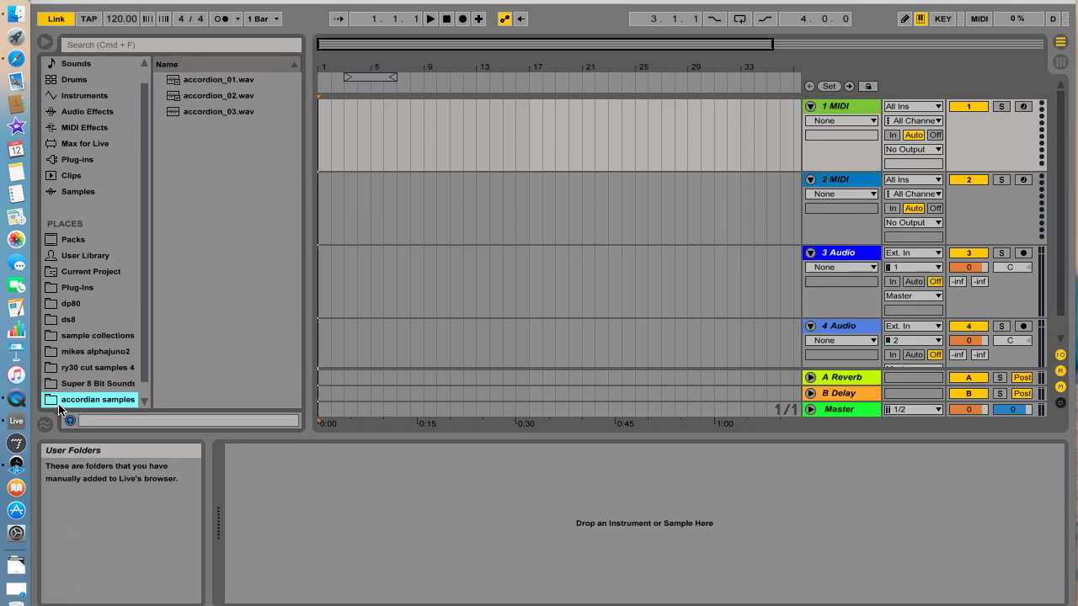
left_click_drag(174, 87, 361, 132)
Play the accordion_01 clip from several points after about bar 109 to look for a single sustained note
left_click_drag(488, 65, 488, 50)
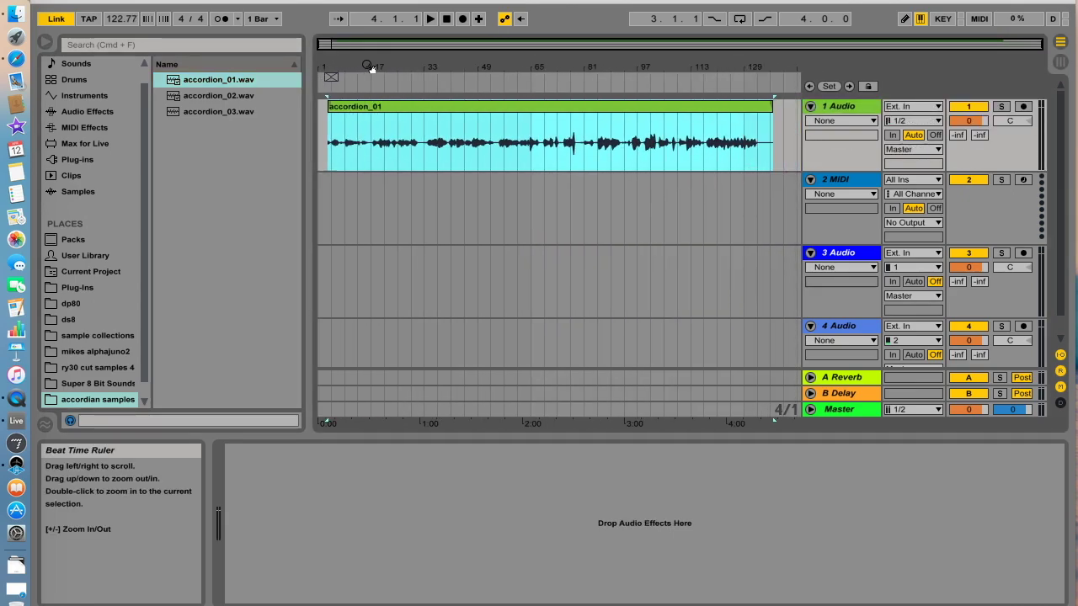
left_click_drag(734, 66, 687, 69)
left_click(683, 85)
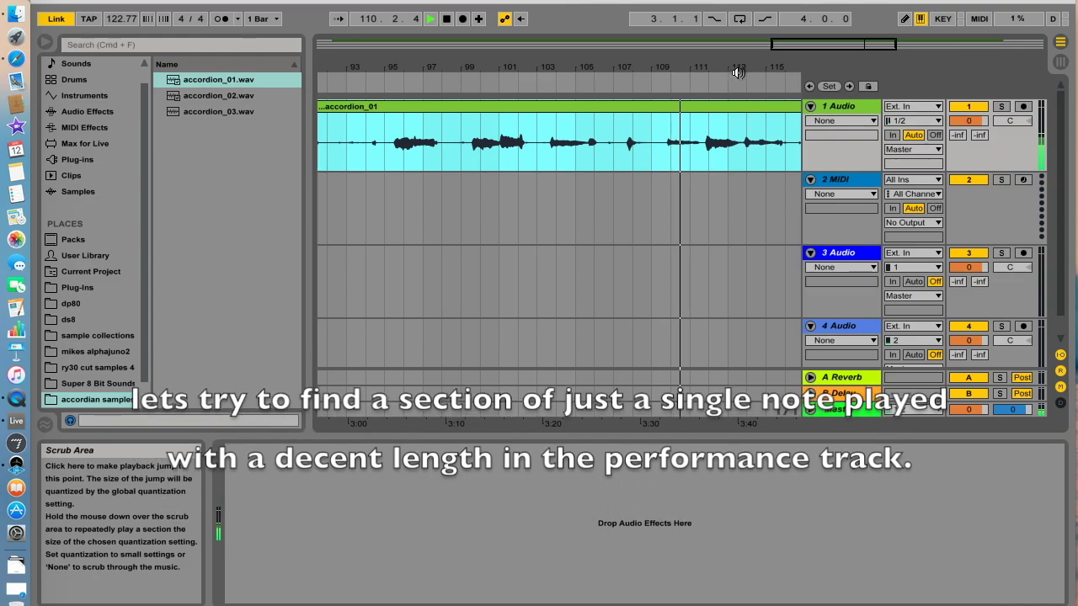
left_click_drag(690, 84, 586, 50)
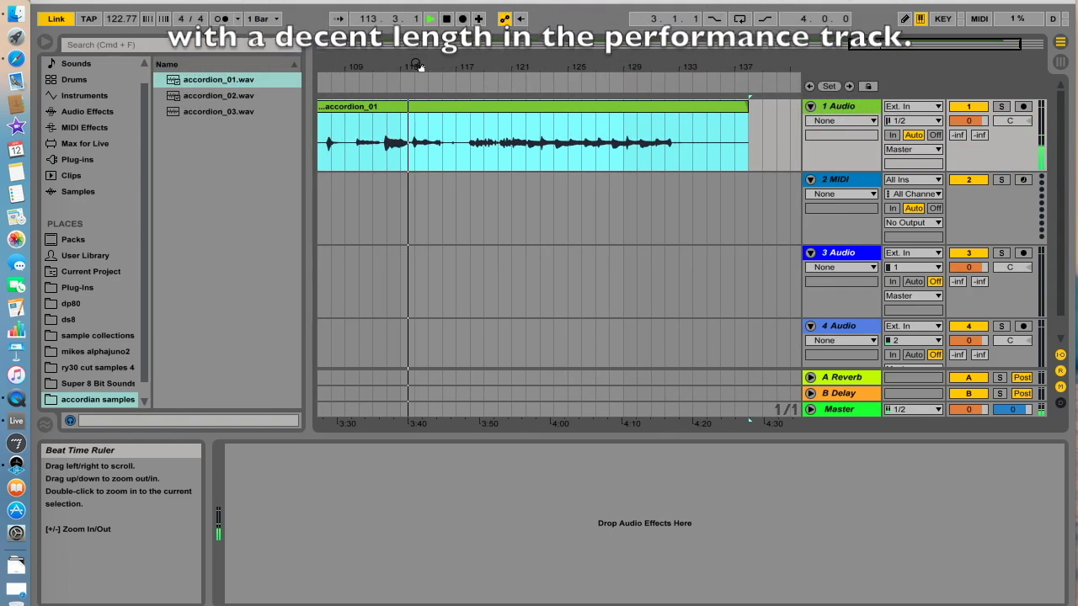
left_click_drag(459, 46, 491, 61)
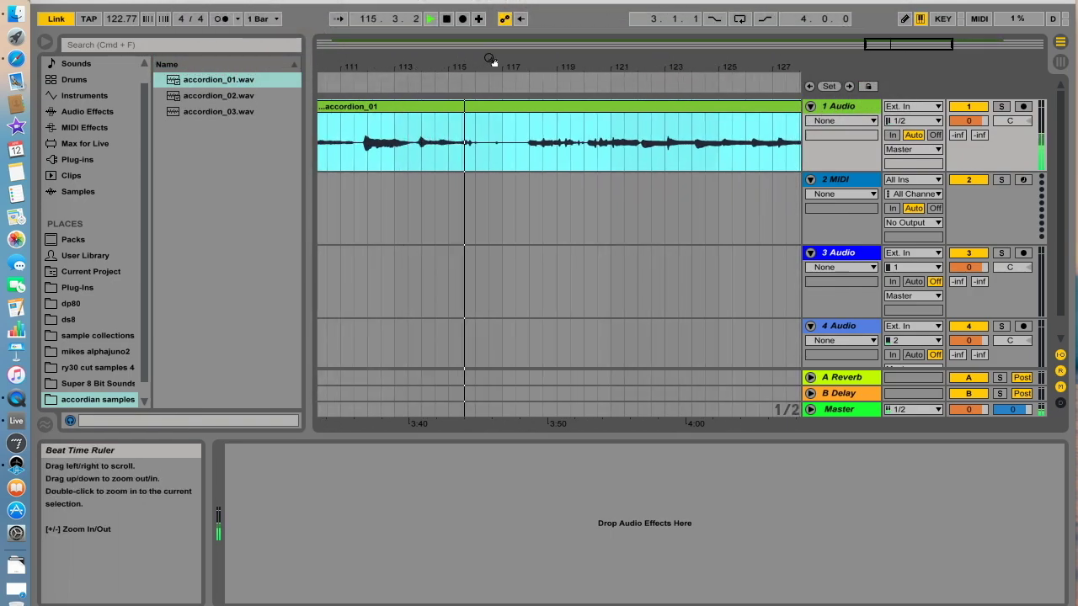
left_click_drag(491, 62, 428, 61)
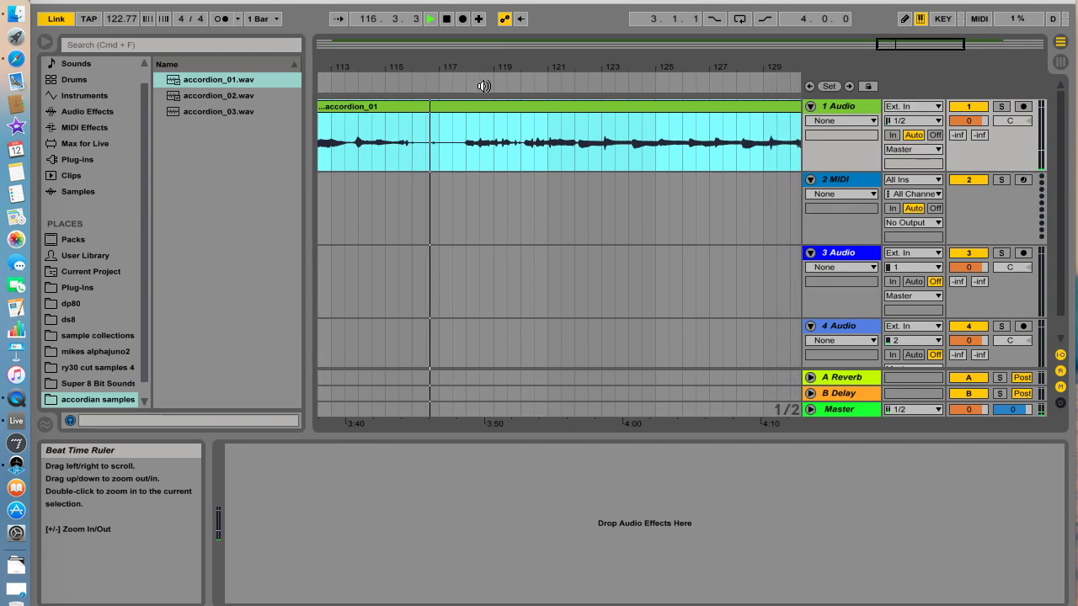
left_click(467, 80)
left_click_drag(519, 72, 511, 109)
left_click(511, 87)
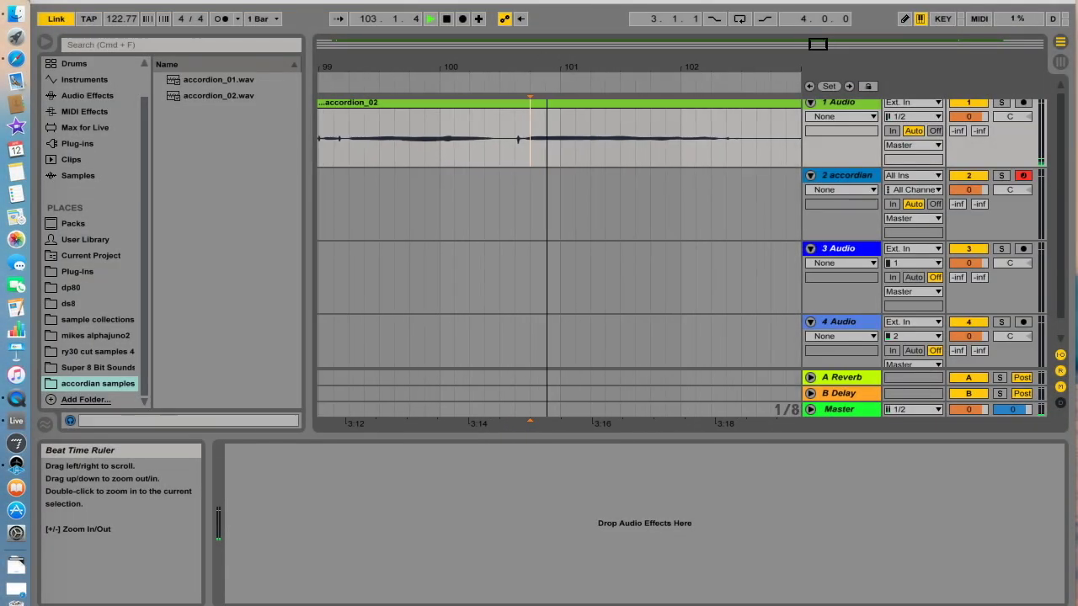
Select the single-note passage in the accordion_02 clip from about bar 100.3 to bar 103
scroll(491, 134, "up", 3)
left_click_drag(452, 149, 649, 137)
left_click_drag(666, 59, 666, 25)
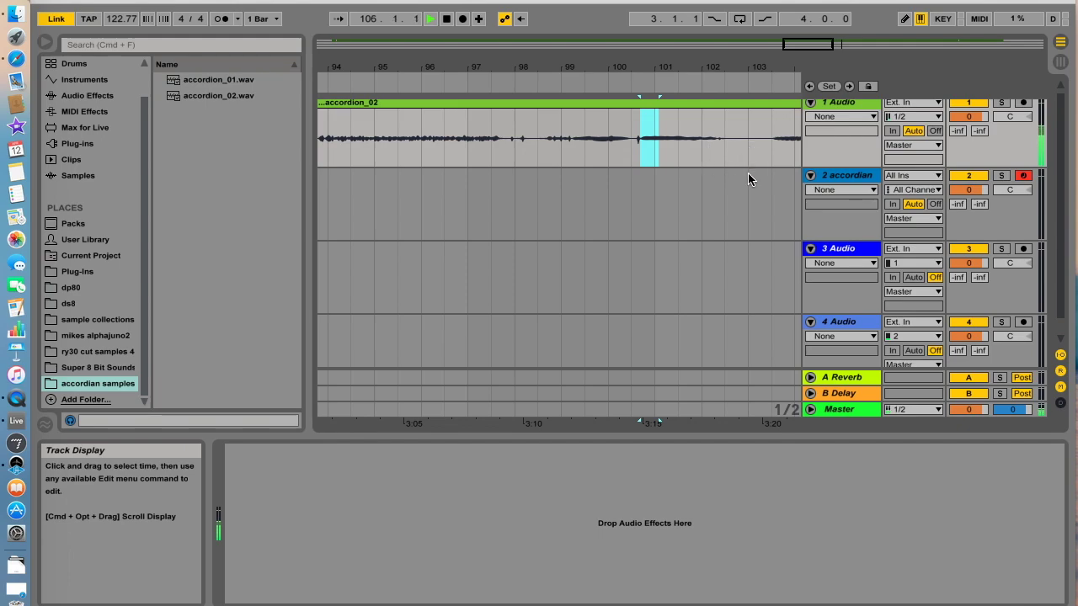
left_click(747, 146, "shift")
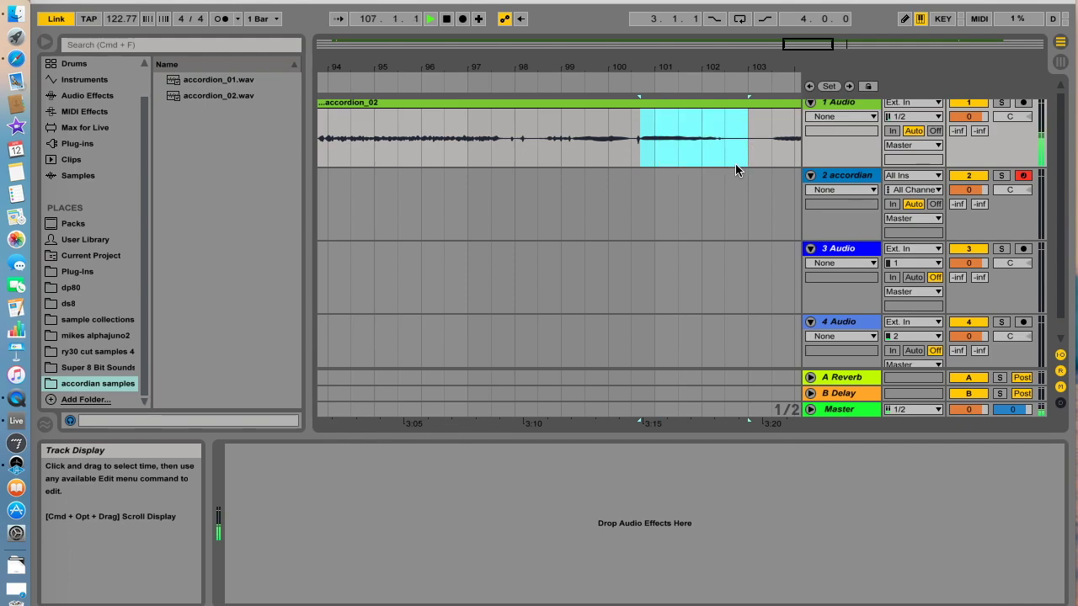
Delete the 2 accordian track and audition the selected accordion_02 passage
left_click(846, 177)
key("Delete")
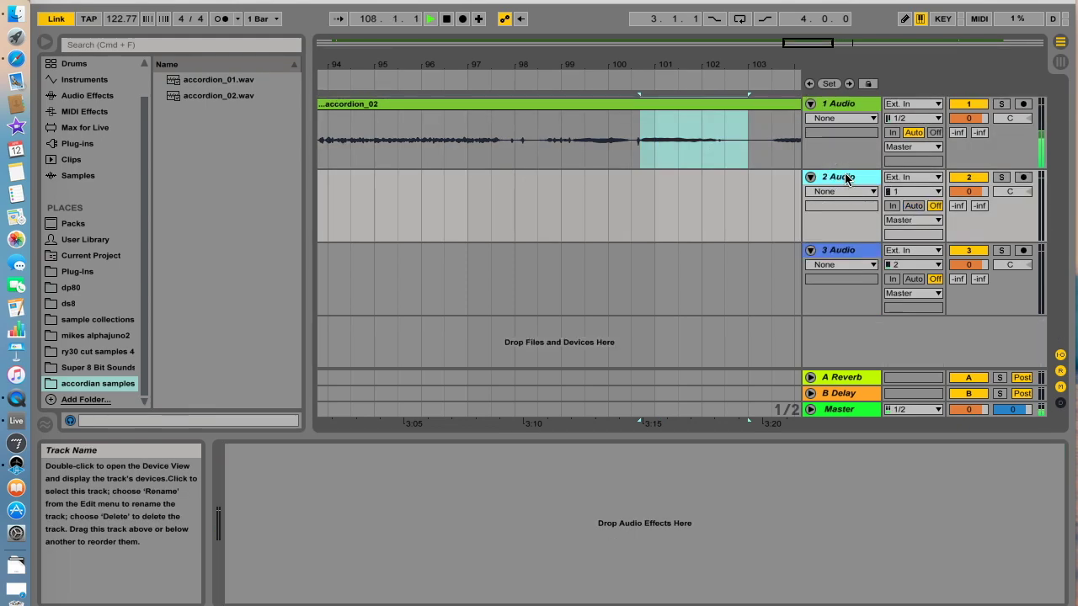
left_click_drag(672, 58, 673, 84)
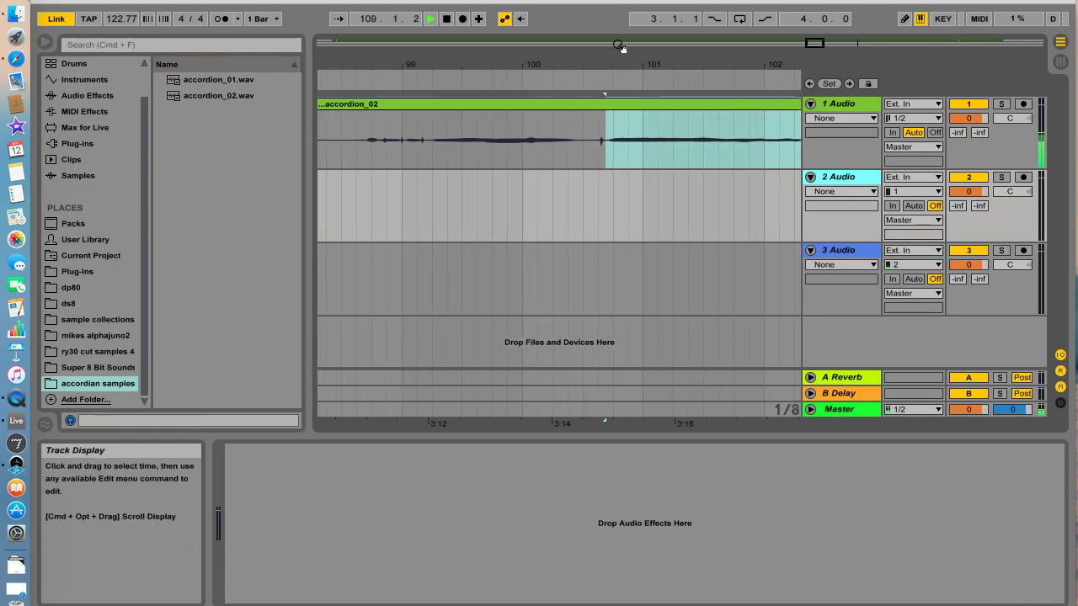
left_click(589, 72)
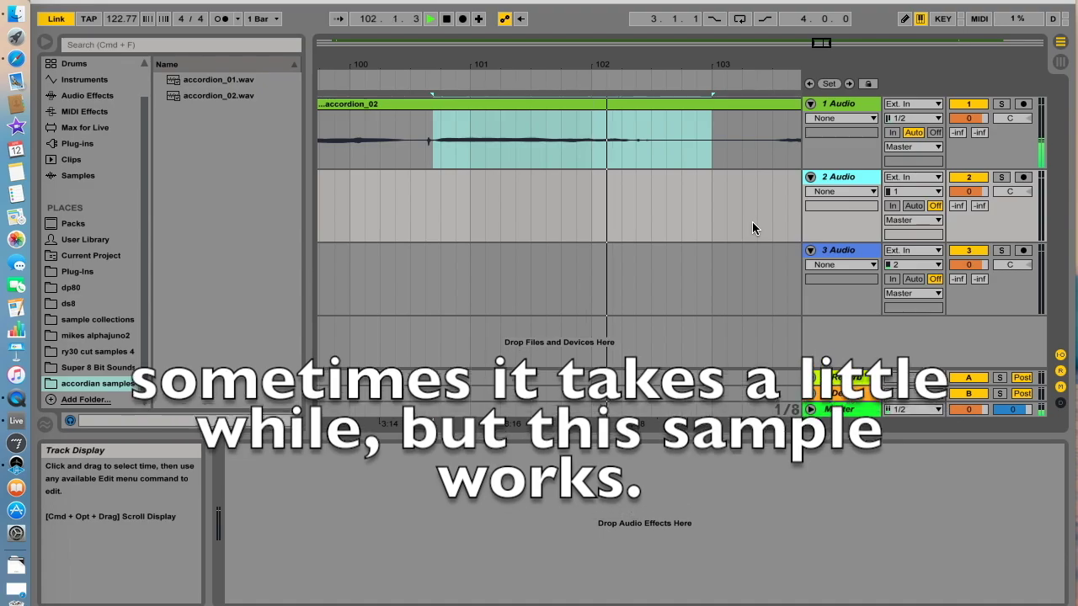
key("space")
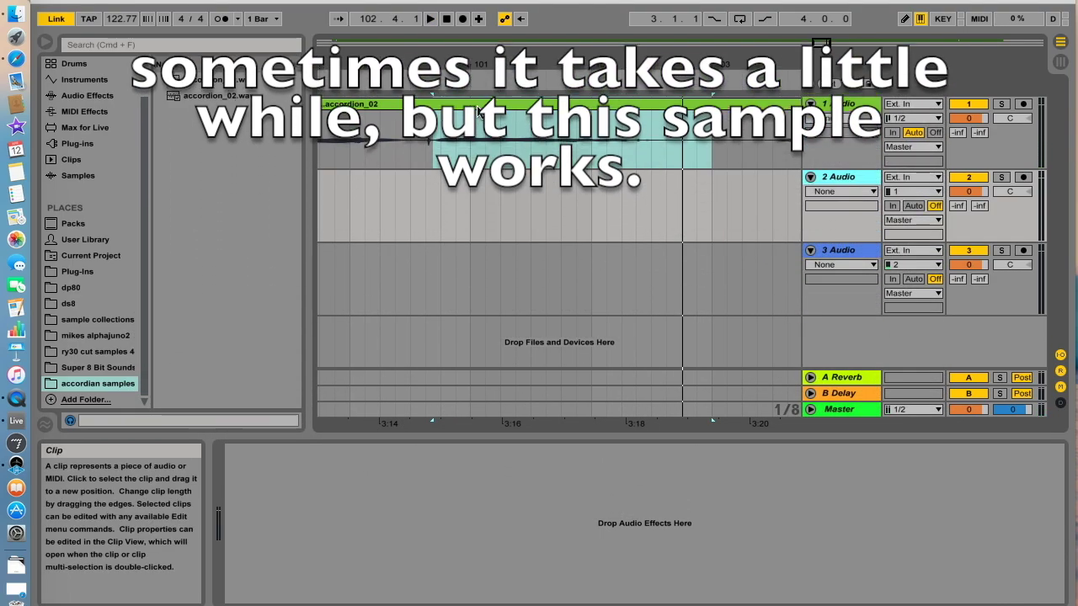
Split the accordion_02 clip at both ends of the selected passage and delete the parts before and after it
left_click(476, 105)
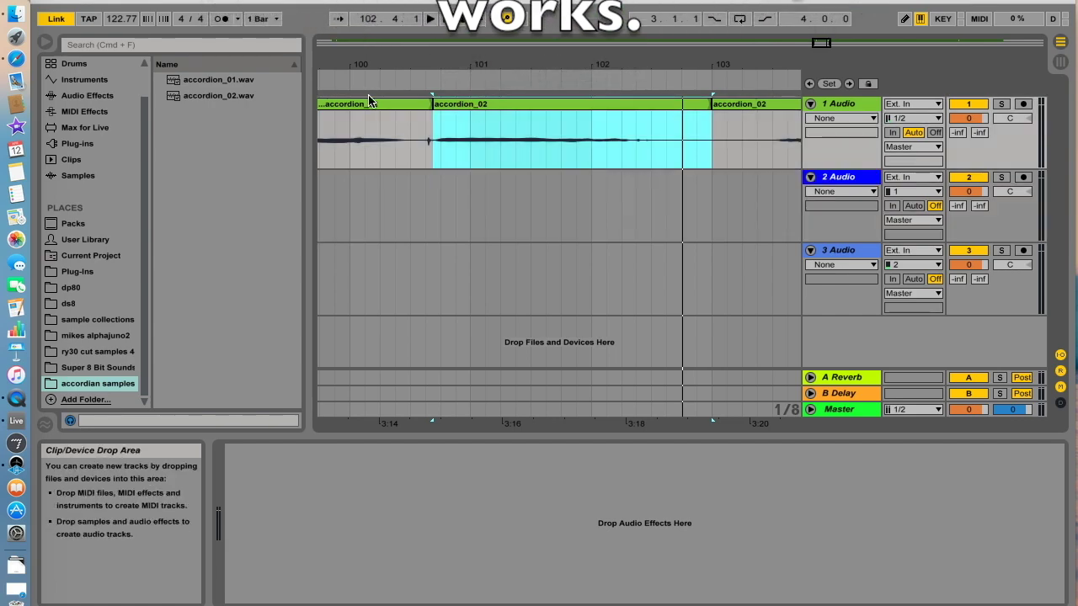
left_click(364, 104)
key("Delete")
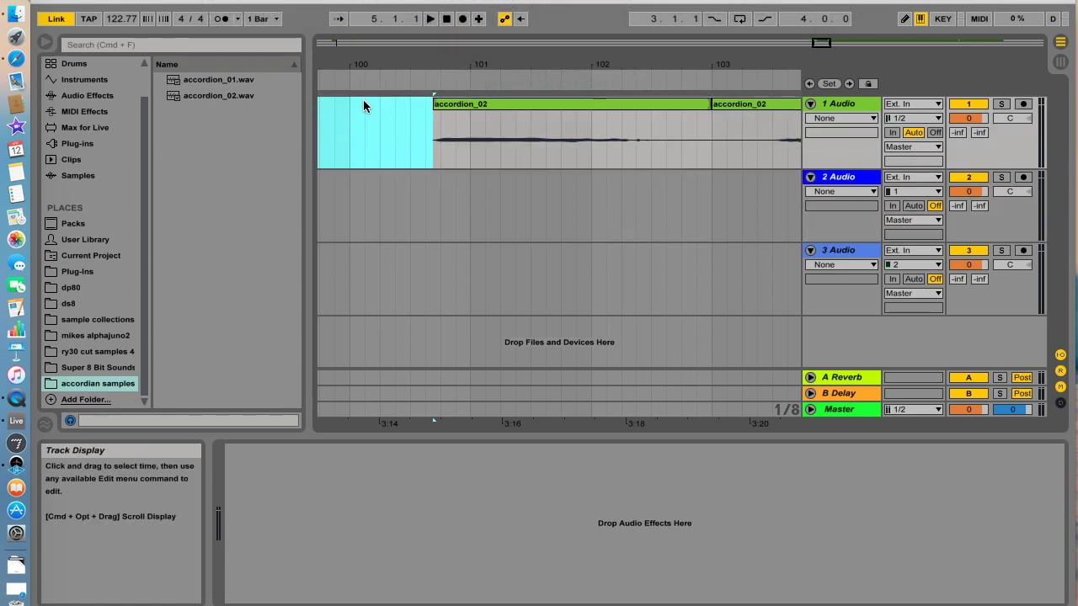
left_click(748, 104)
key("Delete")
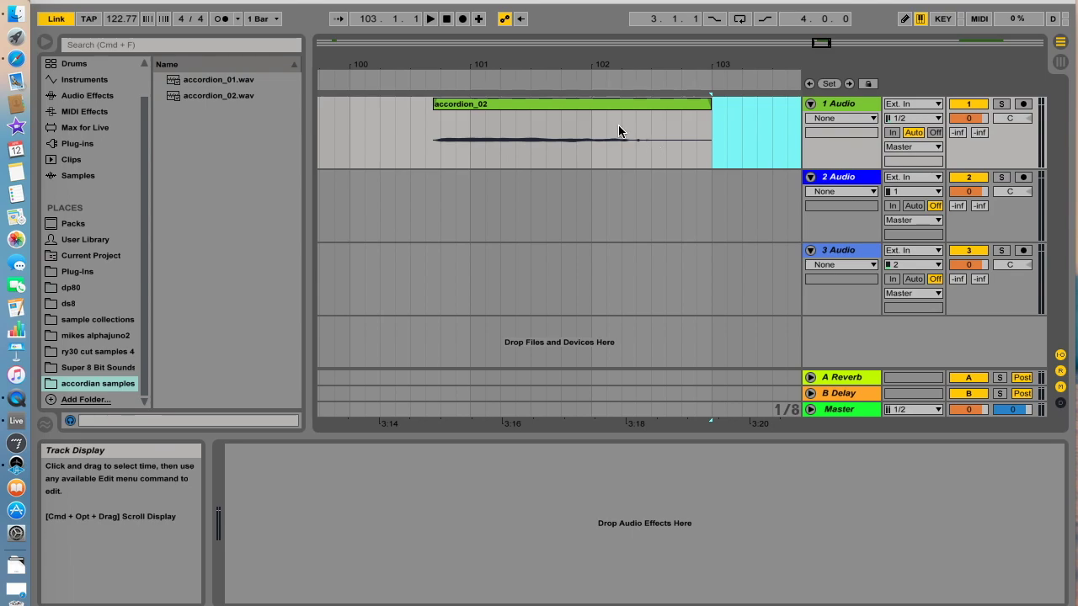
Export the isolated accordion_02 clip from the Master as a 24-bit AIFF named accordian sample 1 into the accordian samples folder
left_click(436, 104)
key("minus")
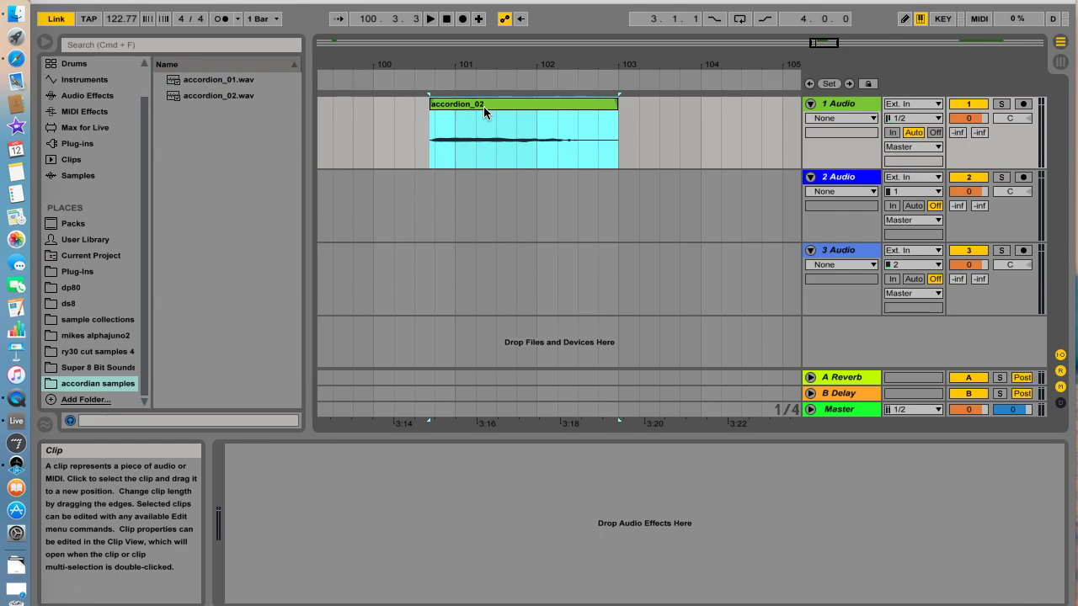
left_click(94, 0)
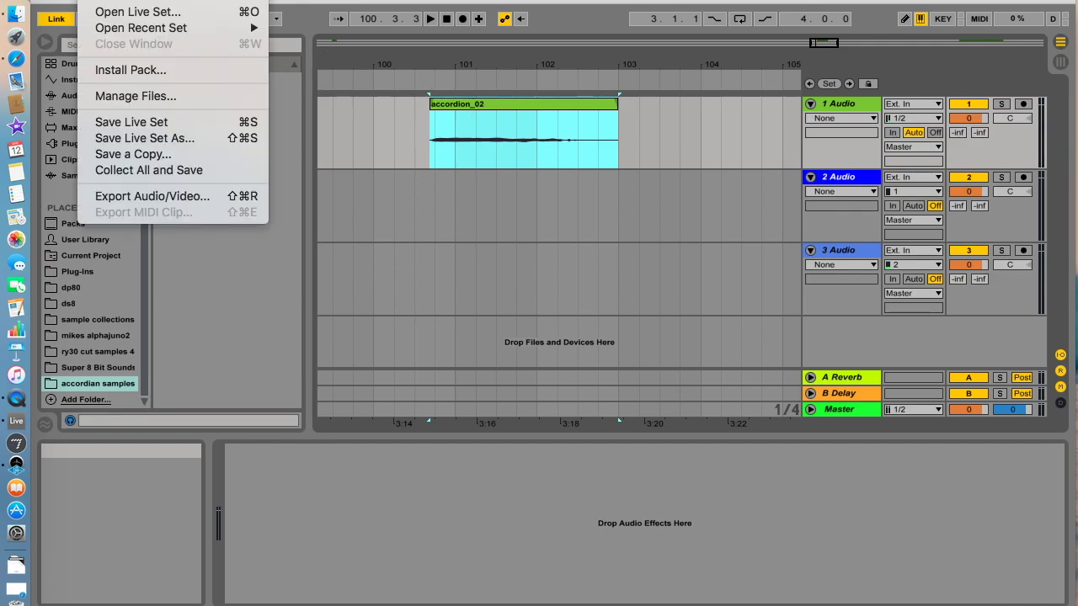
left_click(178, 196)
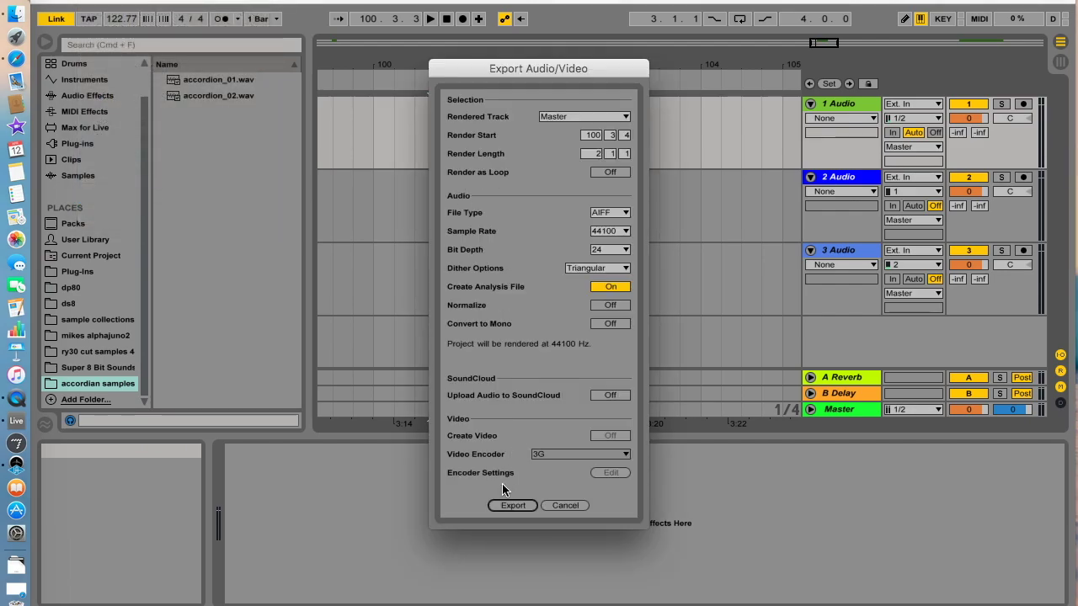
left_click(511, 506)
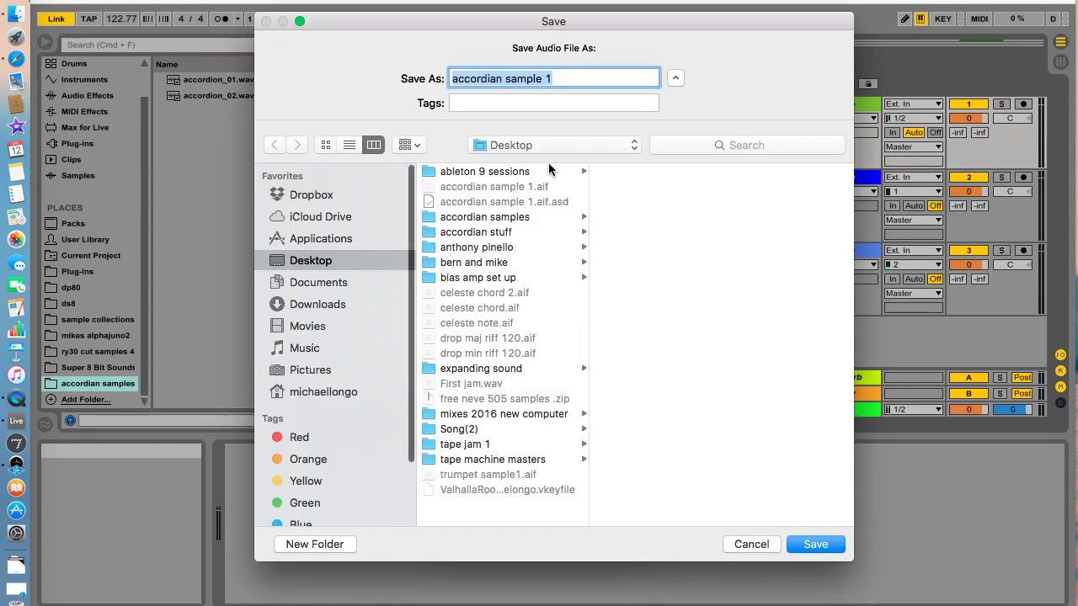
left_click(512, 216)
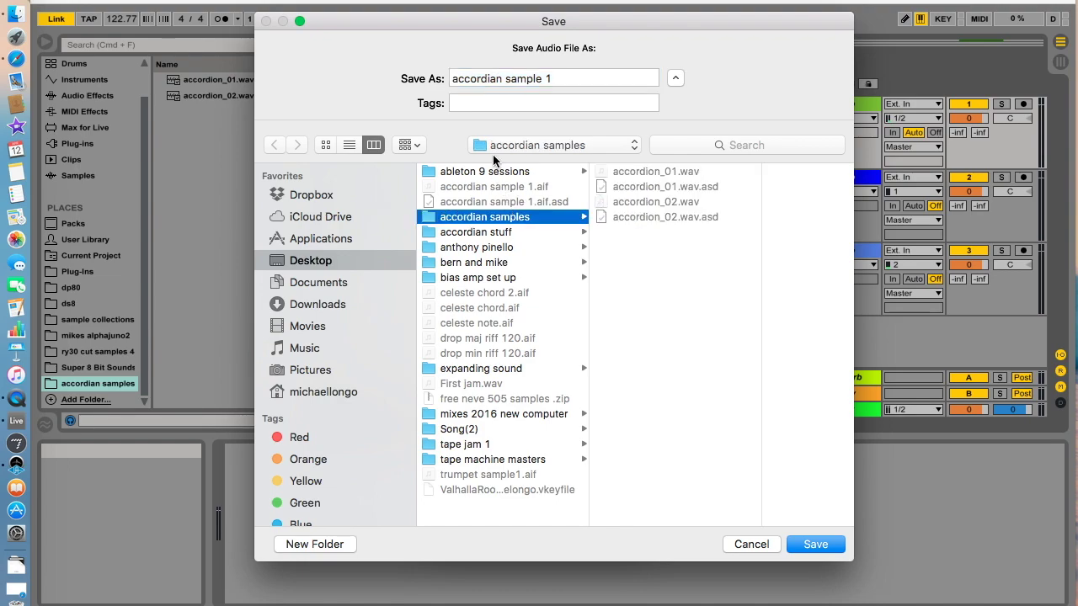
left_click(573, 84)
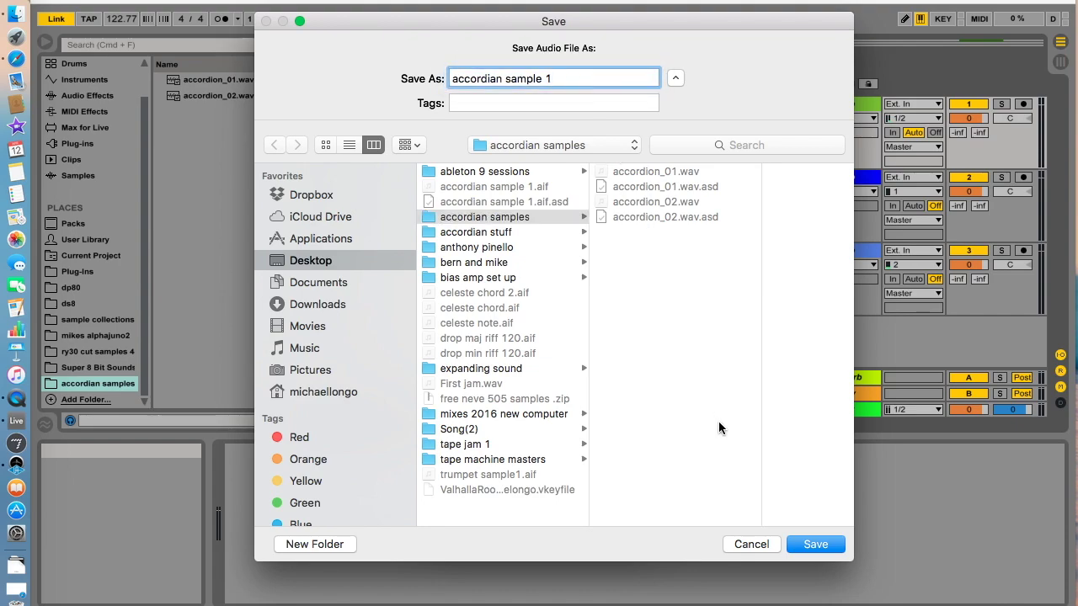
left_click(809, 545)
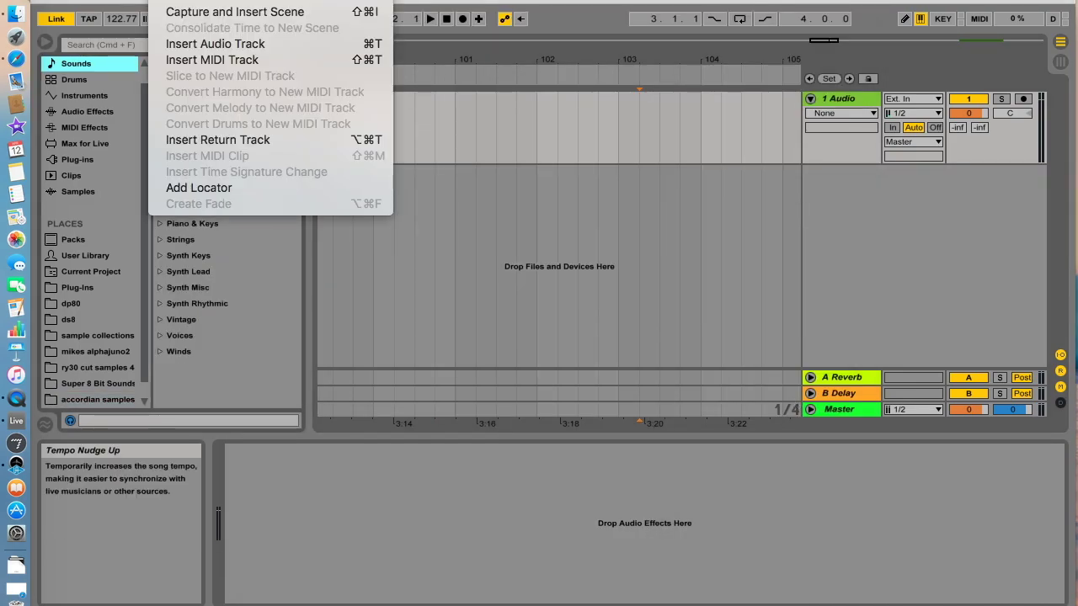
Insert a new MIDI track below the audio track and load the Simpler instrument onto it
left_click(202, 60)
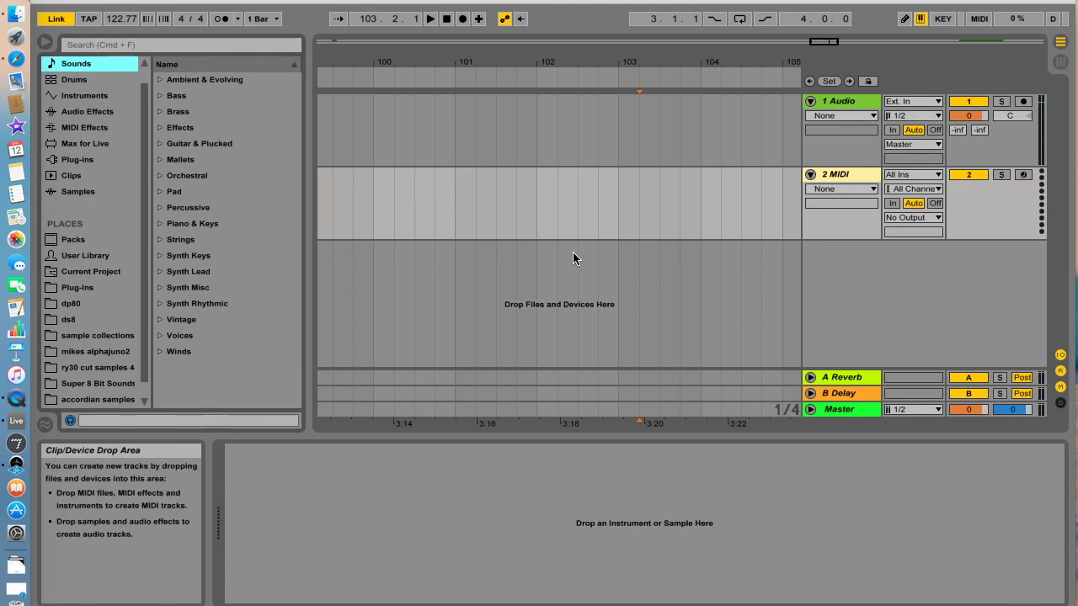
left_click(73, 101)
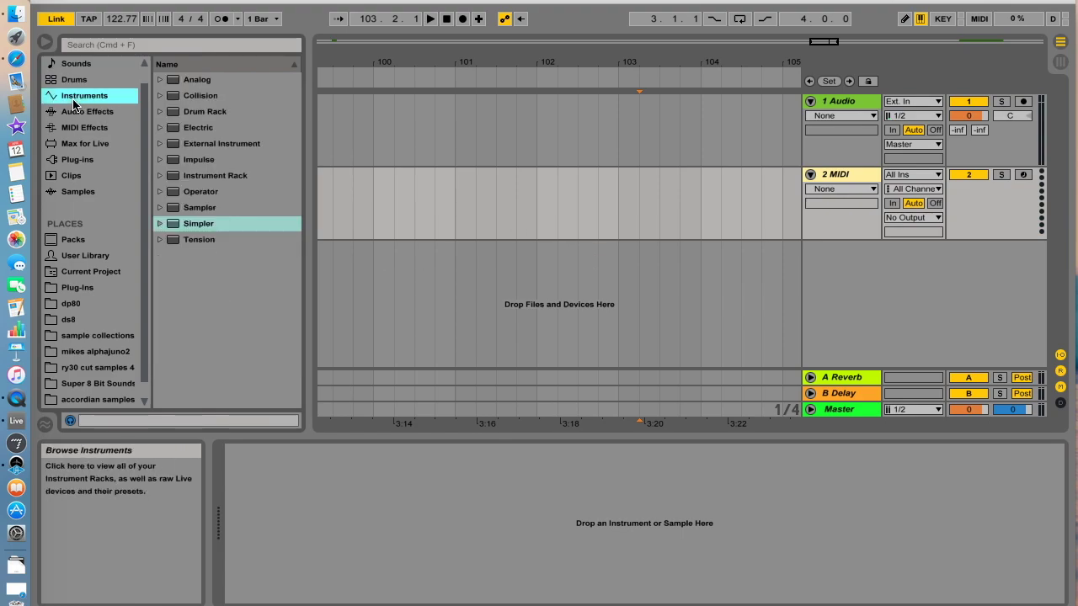
left_click_drag(176, 229, 830, 193)
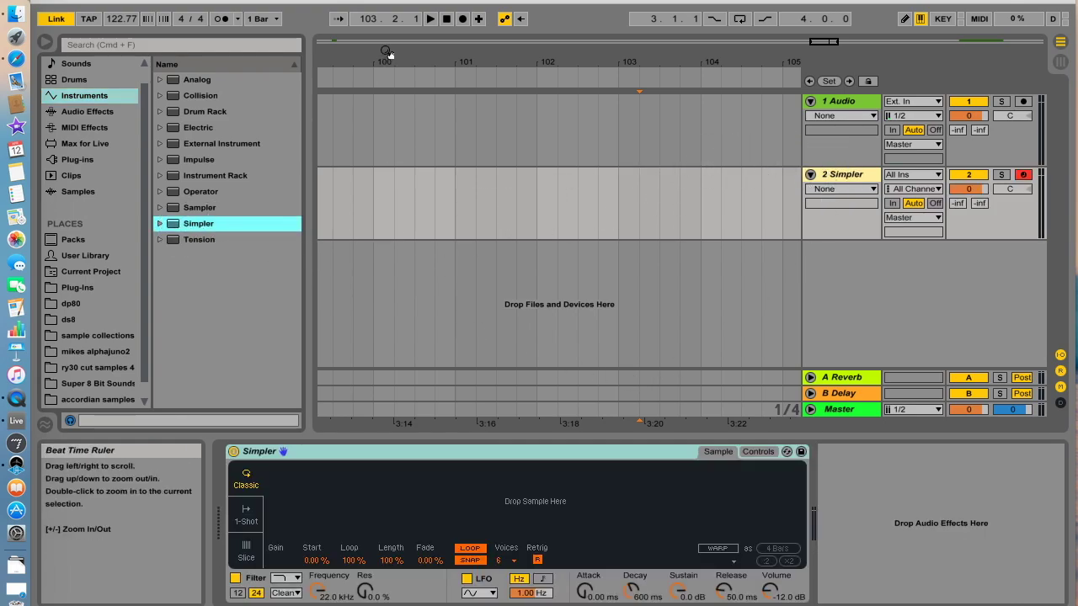
Load accordian sample 1.aif from the accordian samples folder into Simpler
scroll(101, 310, "down", 1)
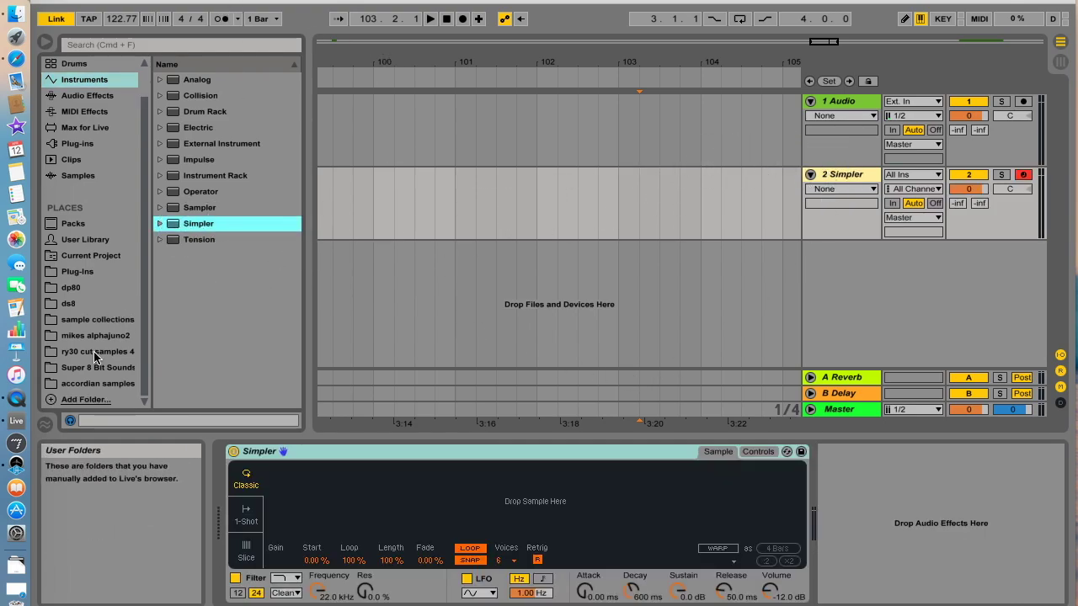
left_click(89, 386)
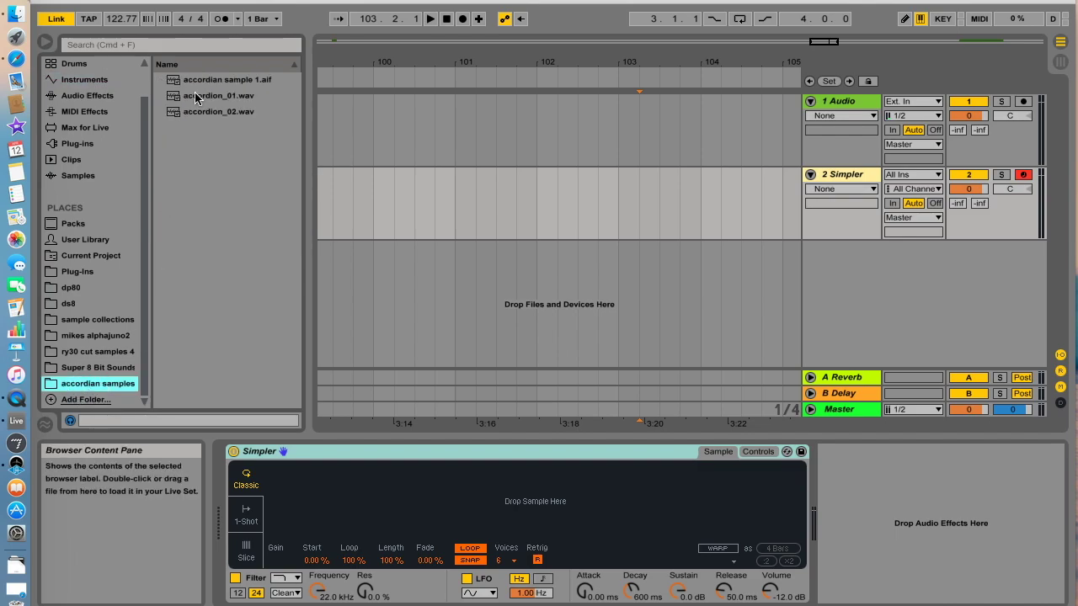
left_click_drag(188, 84, 439, 498)
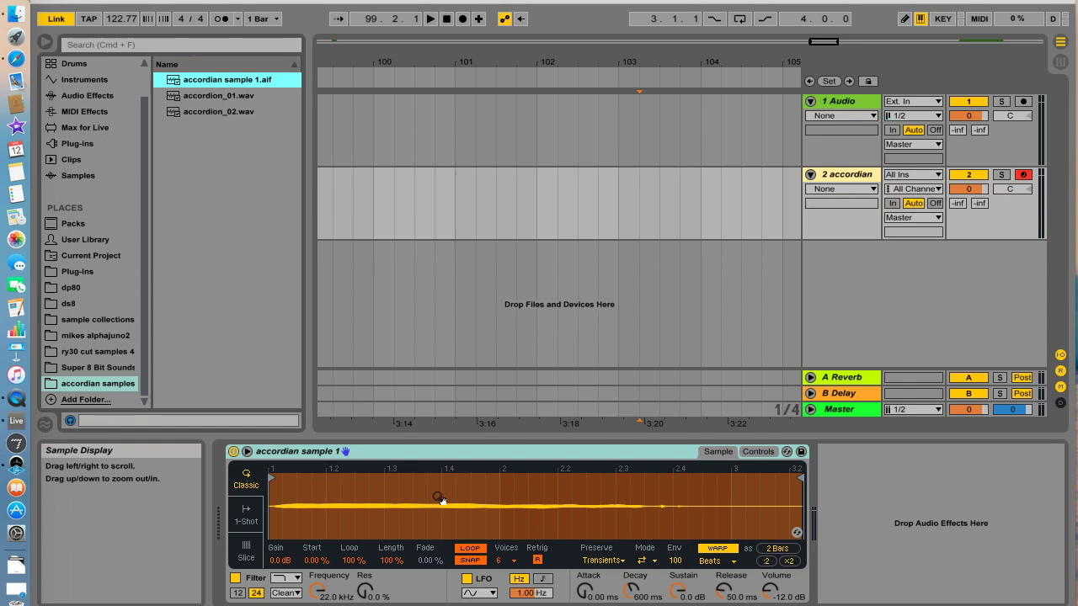
Audition the sample, raise Simpler's volume to 5.71 dB, and add the Tuner audio effect after it on the accordian track
key("a")
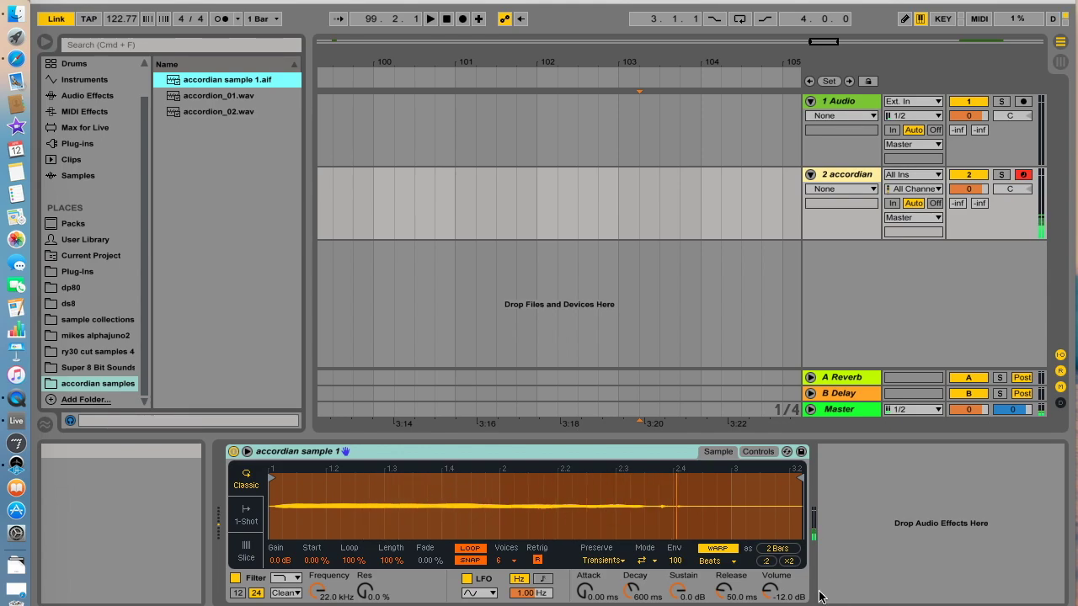
left_click_drag(768, 589, 763, 575)
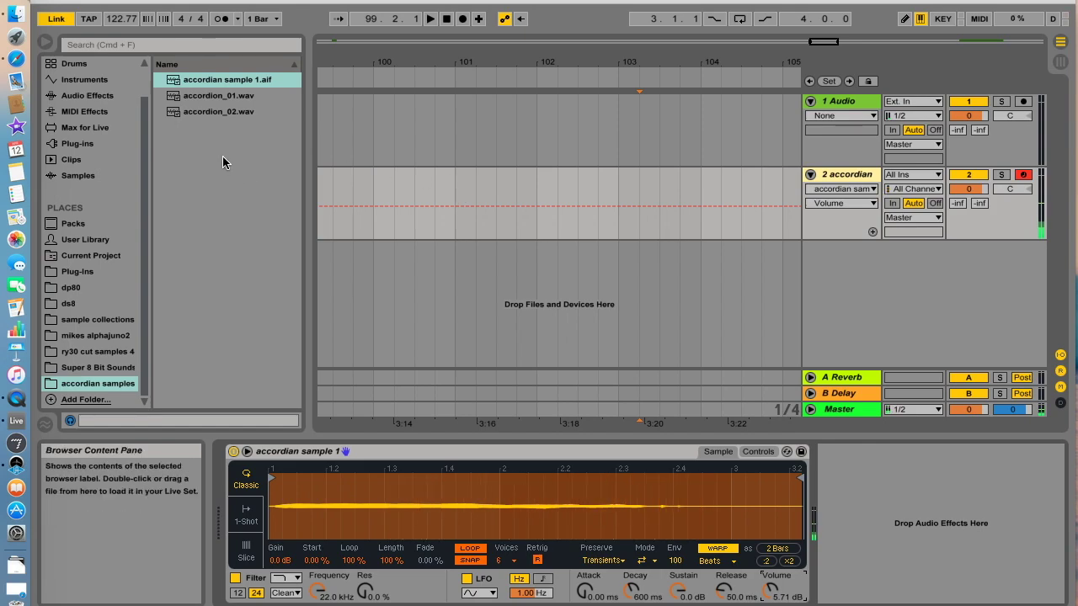
left_click(81, 79)
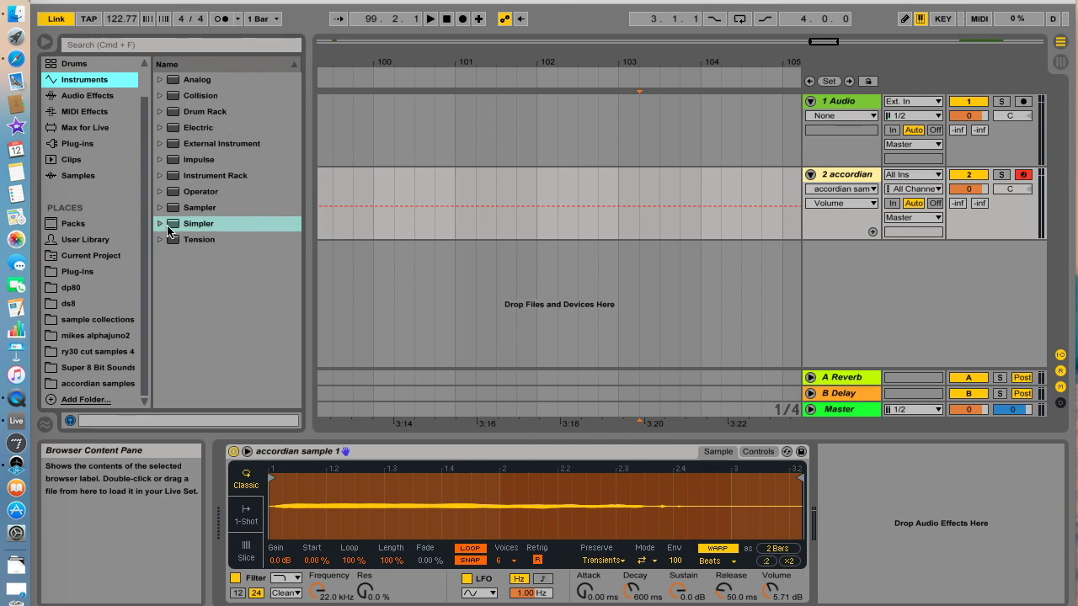
left_click(84, 95)
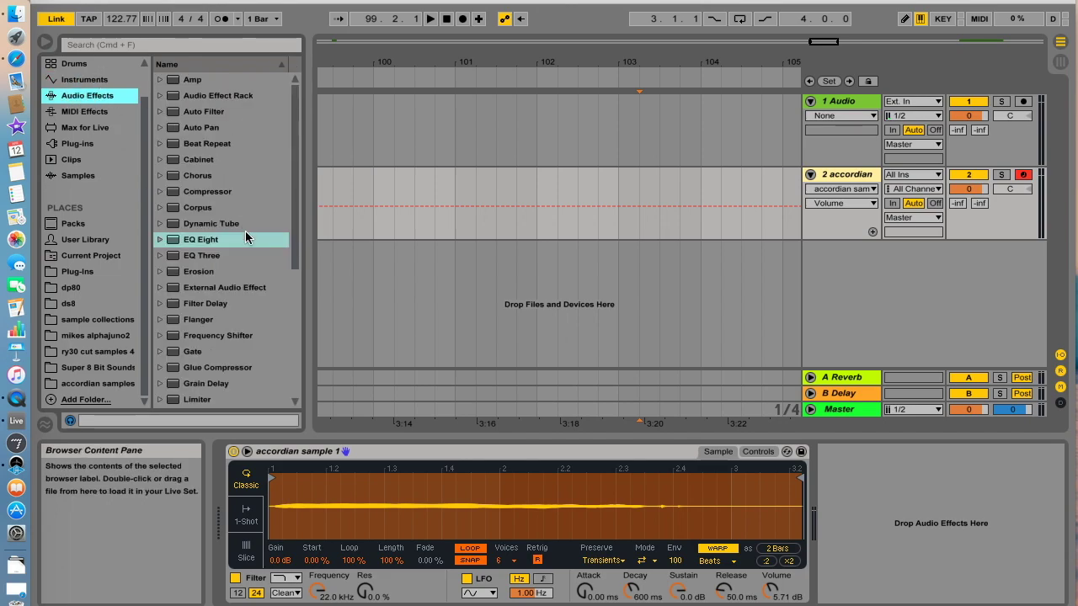
scroll(244, 236, "down", 5)
left_click_drag(196, 350, 874, 492)
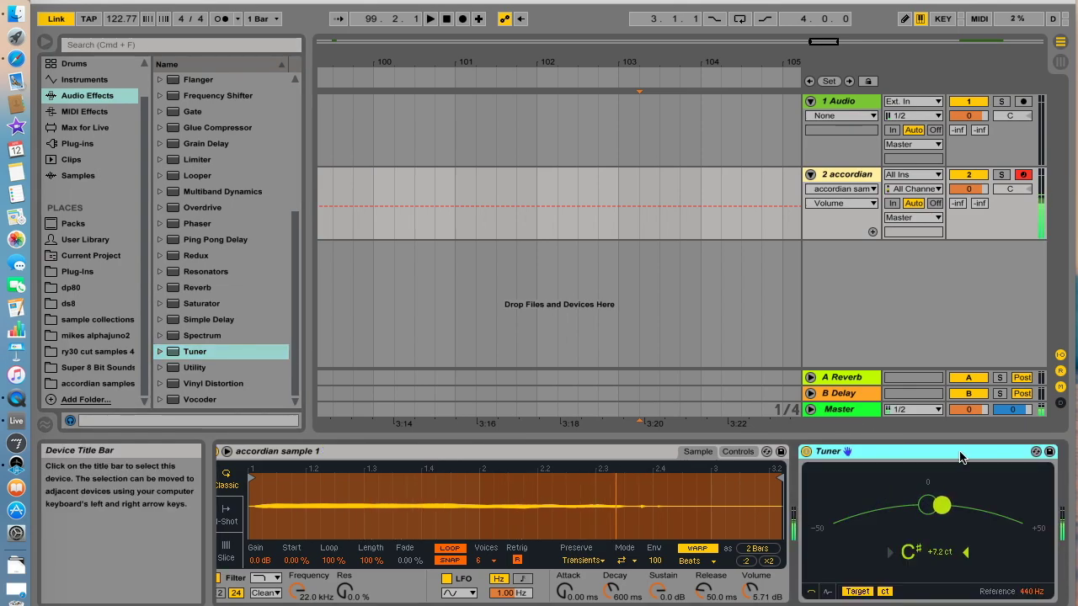
Tune the accordion sample towards C by setting Simpler's transpose to -1 st and detune to -3 ct
left_click(738, 452)
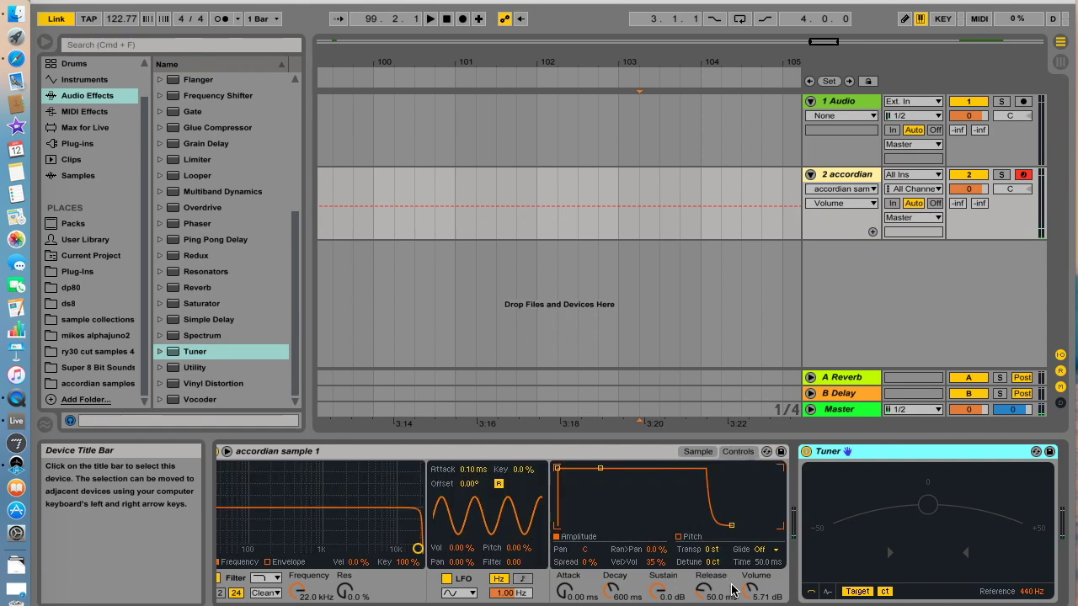
left_click_drag(710, 549, 710, 558)
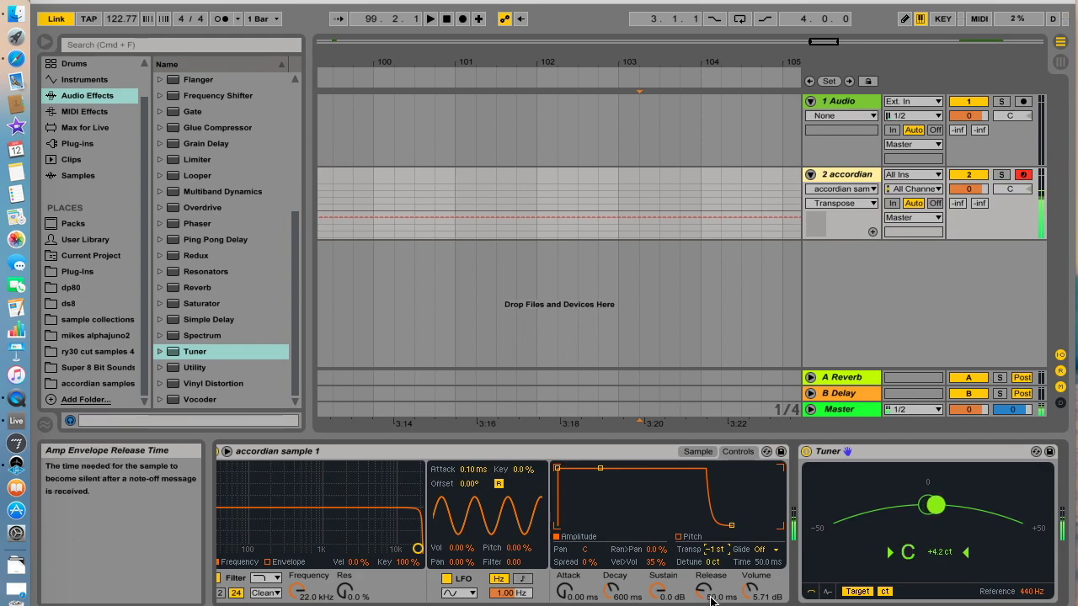
left_click(712, 561)
key("Down")
key("Down")
key("Down")
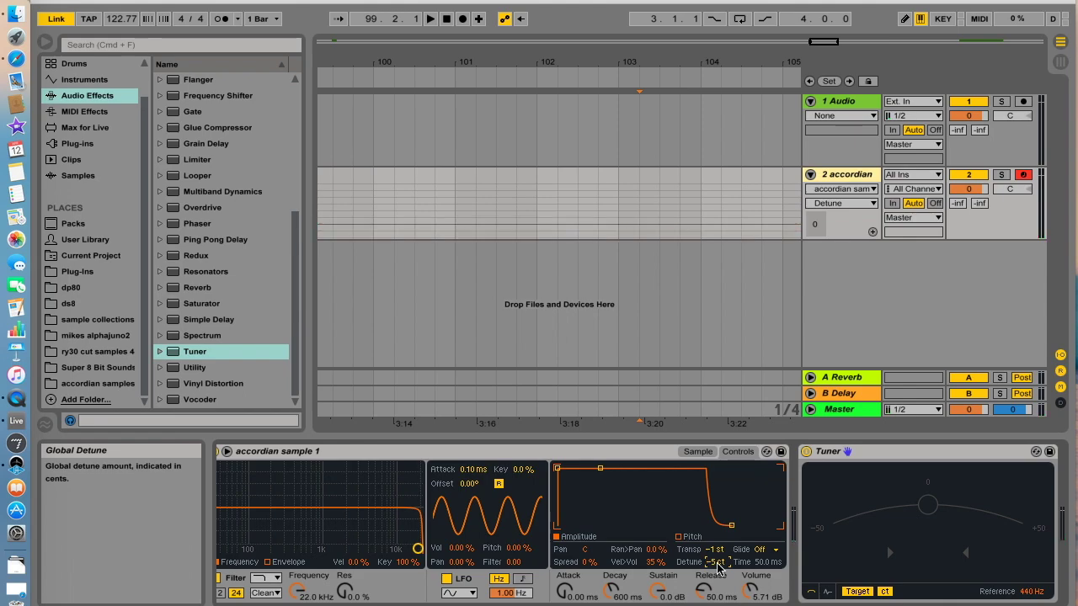
key("Up")
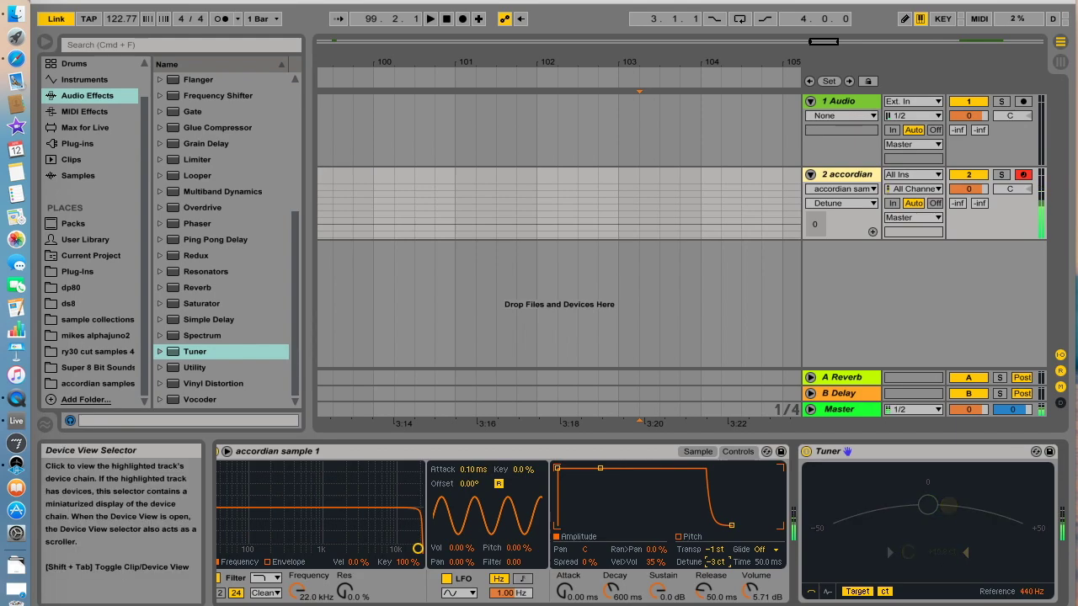
Move the start marker in Simpler's sample display to where the accordion waveform begins, trimming the leading silence
scroll(648, 446, "left", 1)
left_click(718, 451)
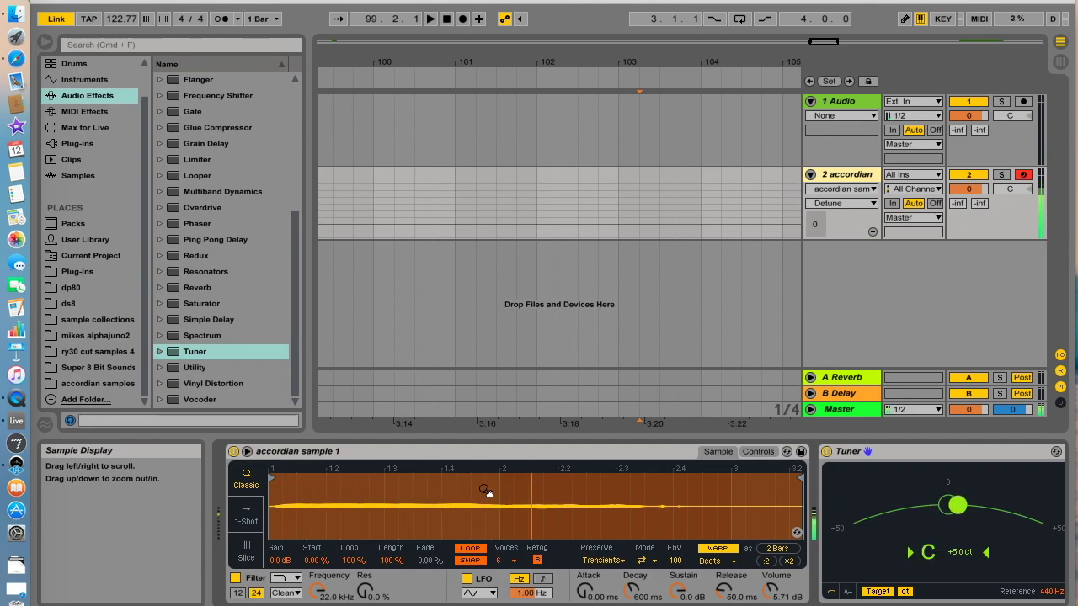
left_click_drag(300, 488, 300, 563)
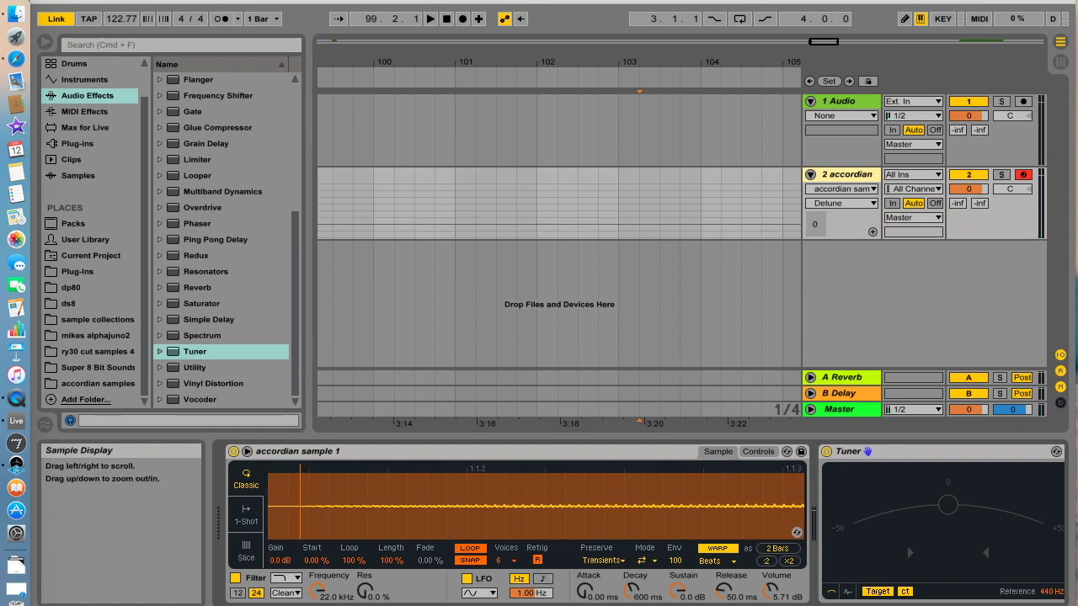
left_click_drag(274, 491, 273, 539)
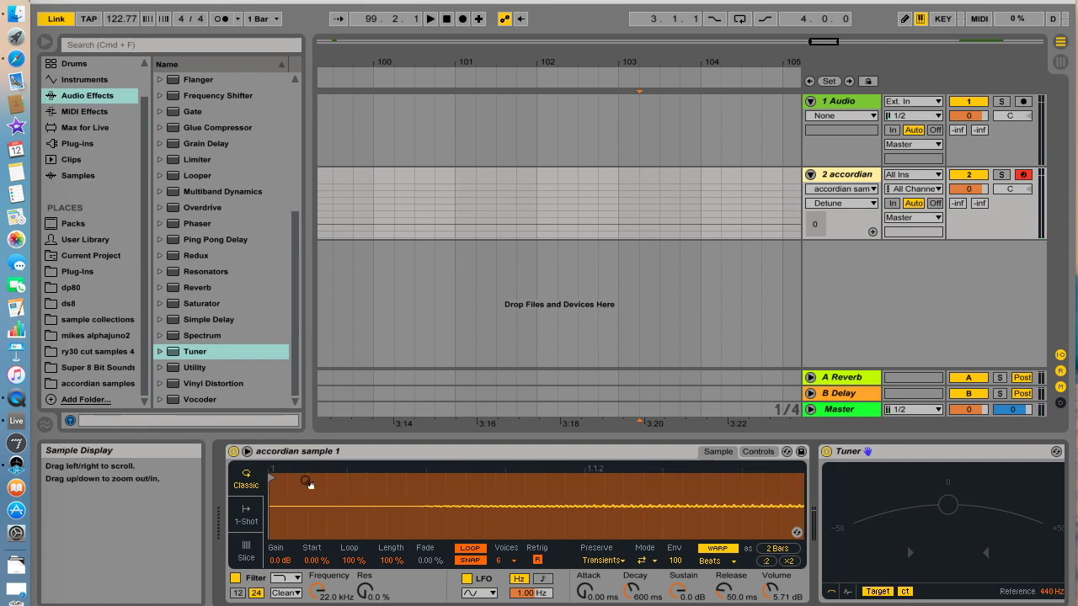
mouse_move(272, 474)
left_mouse_down()
mouse_move(403, 480)
mouse_move(428, 467)
left_mouse_up()
left_click_drag(337, 493, 337, 471)
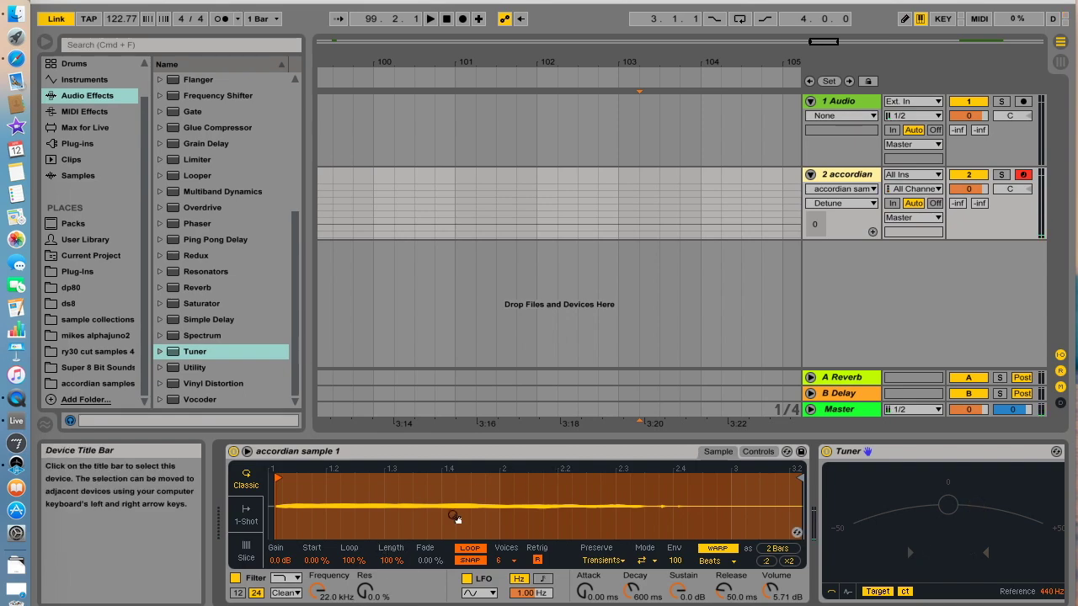
Keep looping on and set the sample start to 3.12 %, length to 61.7 % and loop to 32.0 %
left_click(469, 549)
left_click(481, 550)
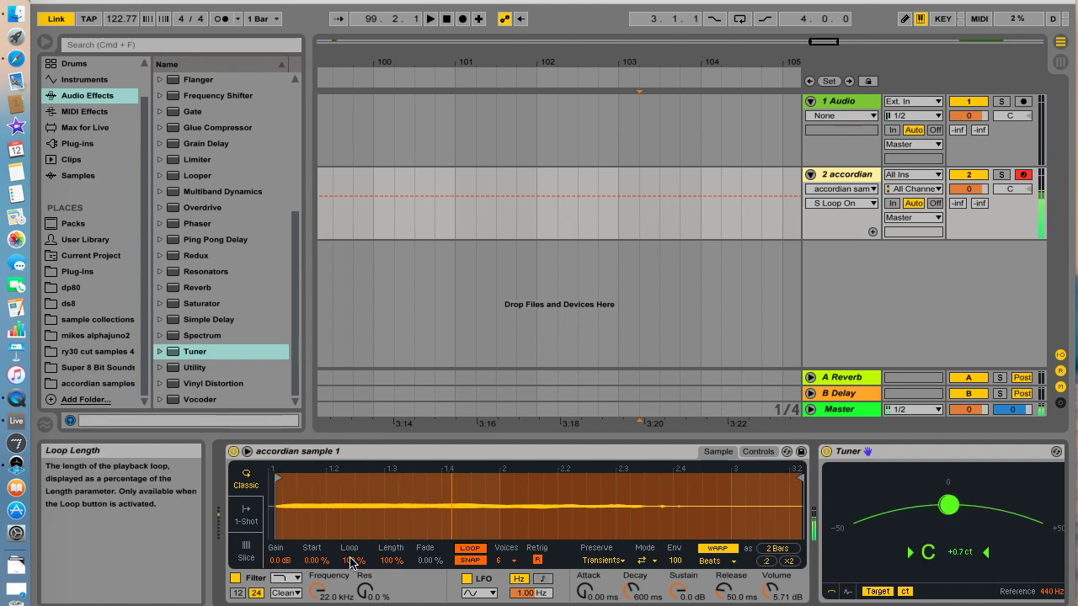
left_click_drag(389, 561, 390, 565)
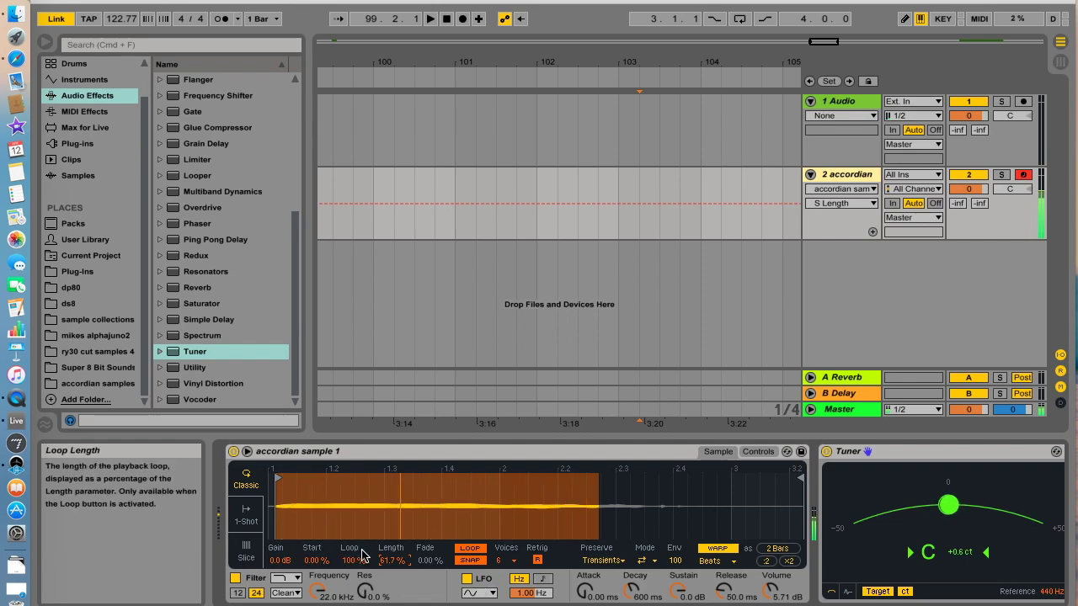
left_click_drag(316, 559, 355, 568)
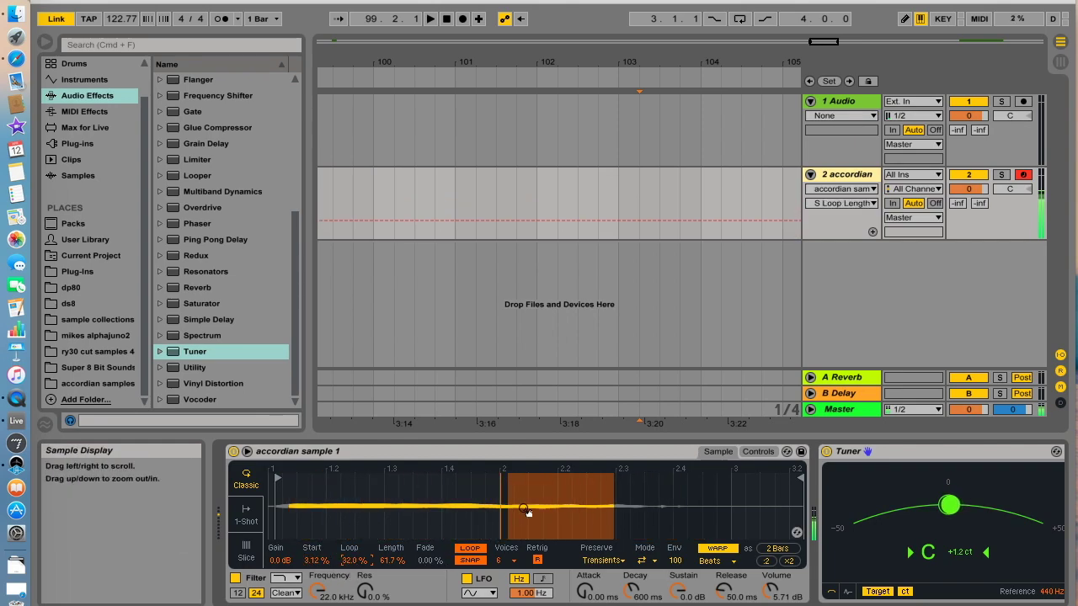
Refine the loop region to loop 28.1 % and length 32.8 %, with a crossfade of 85.2 %
mouse_move(532, 471)
left_mouse_down()
mouse_move(513, 513)
mouse_move(477, 518)
mouse_move(474, 531)
left_mouse_up()
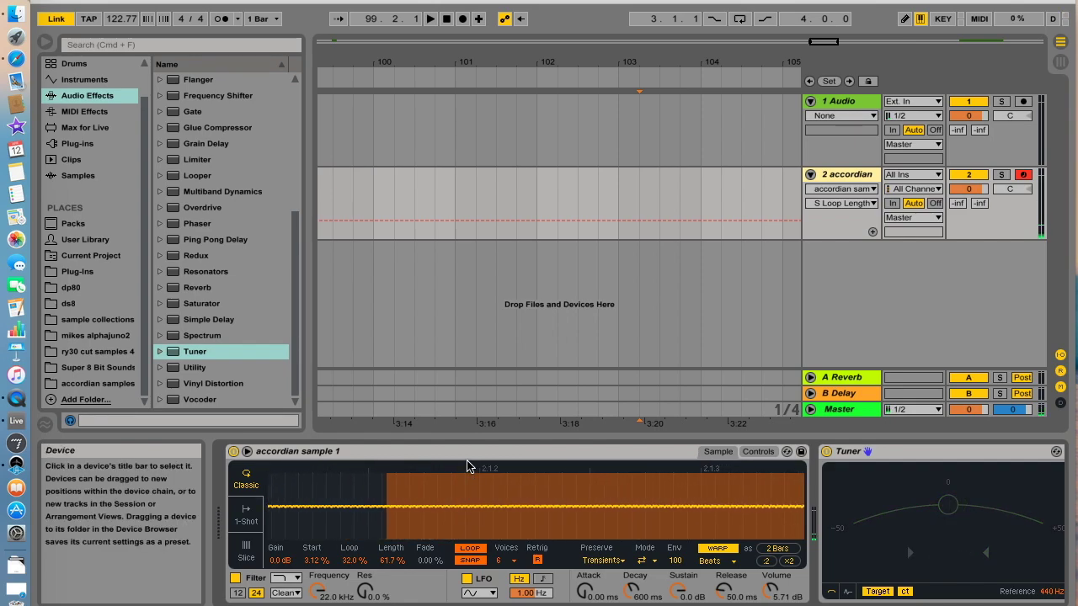
left_click_drag(472, 471, 469, 493)
left_click_drag(368, 568, 360, 566)
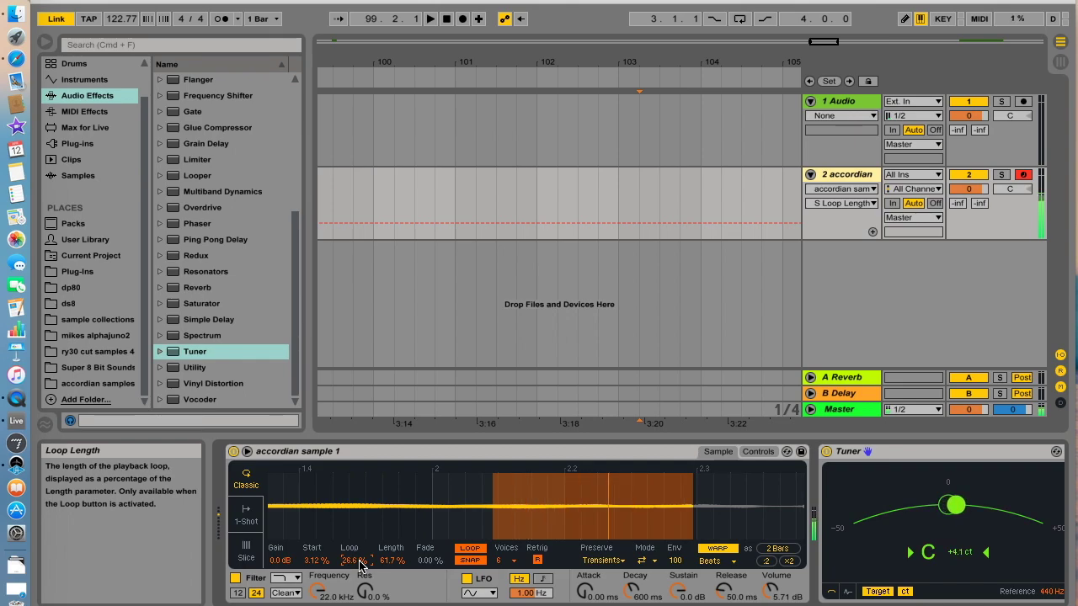
left_click_drag(359, 566, 402, 594)
left_click_drag(445, 514, 587, 535)
left_click_drag(393, 560, 393, 572)
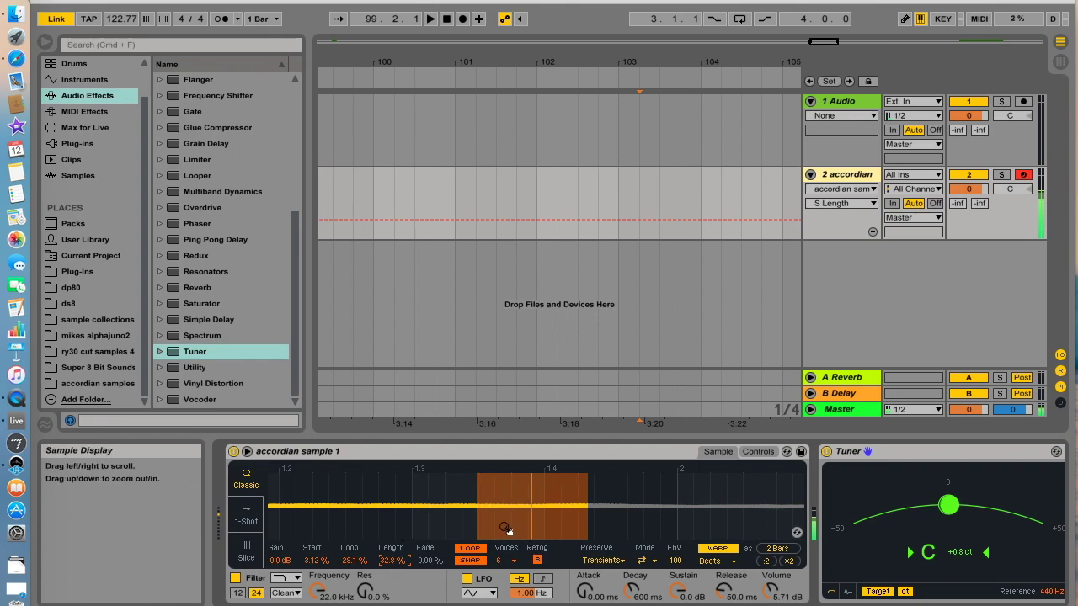
left_click_drag(437, 565, 437, 494)
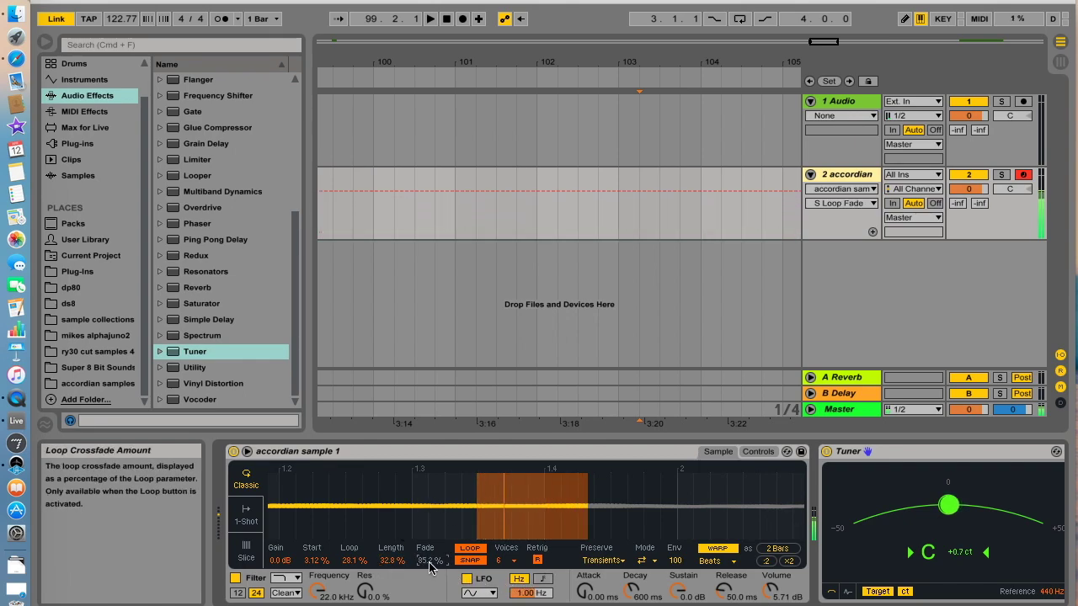
Set Simpler's warp mode to Complex and adjust the region to start 0.00 %, loop 89.1 % and length 38.3 %
left_click(717, 561)
left_click(715, 543)
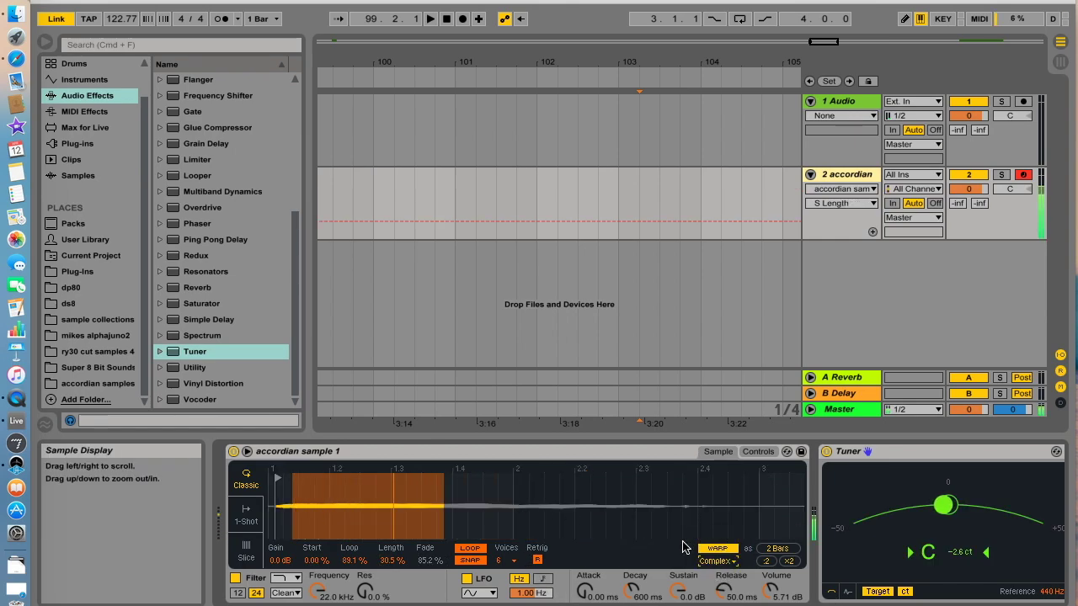
left_click_drag(392, 561, 390, 552)
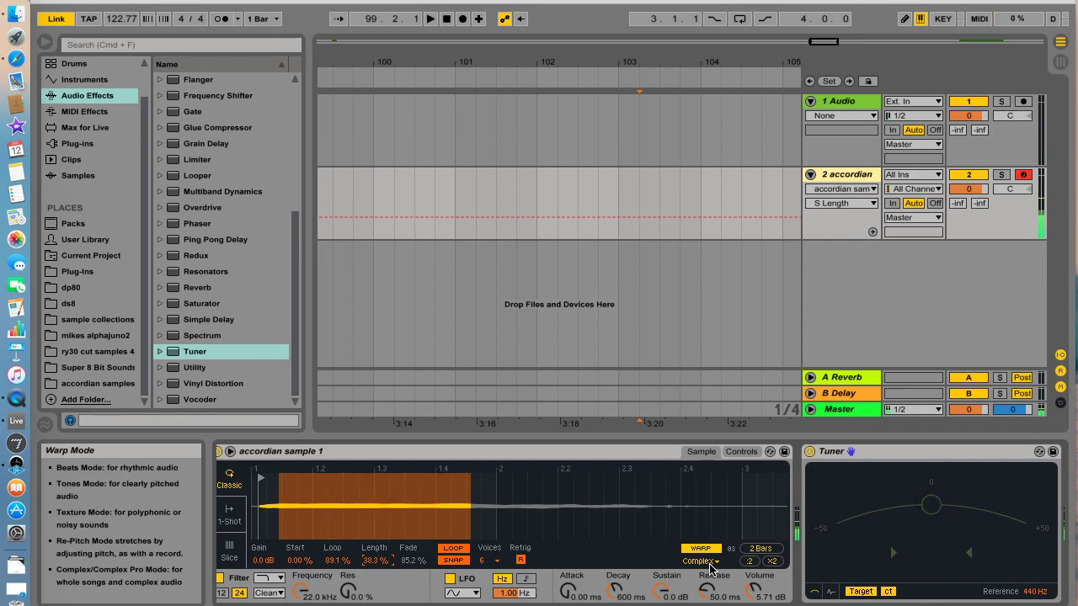
Save the current Simpler settings as a User Library preset named accordian simpler1
left_click(741, 451)
key("minus")
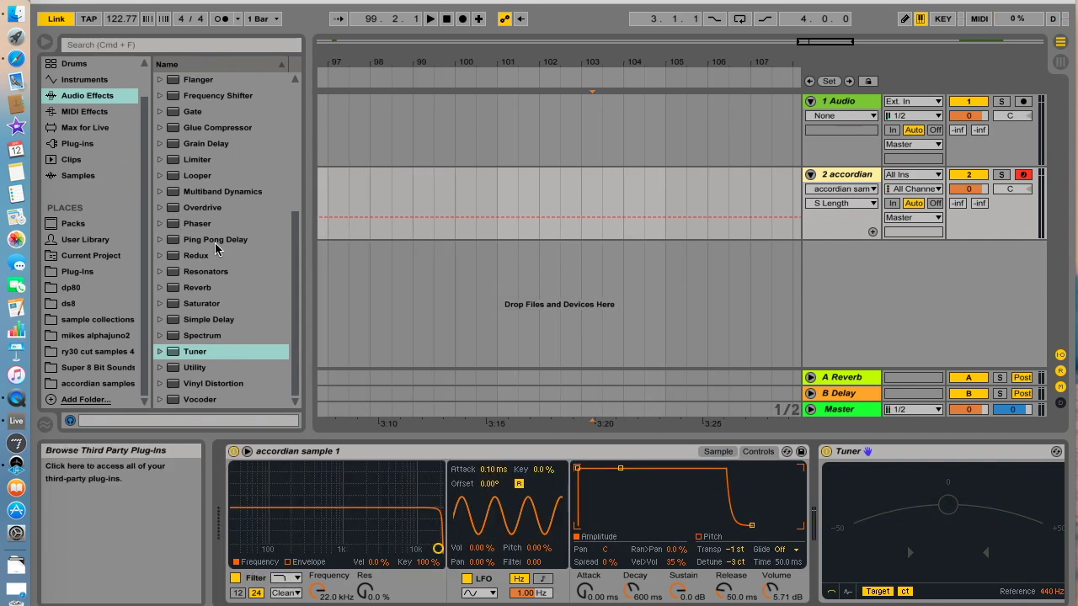
left_click(799, 453)
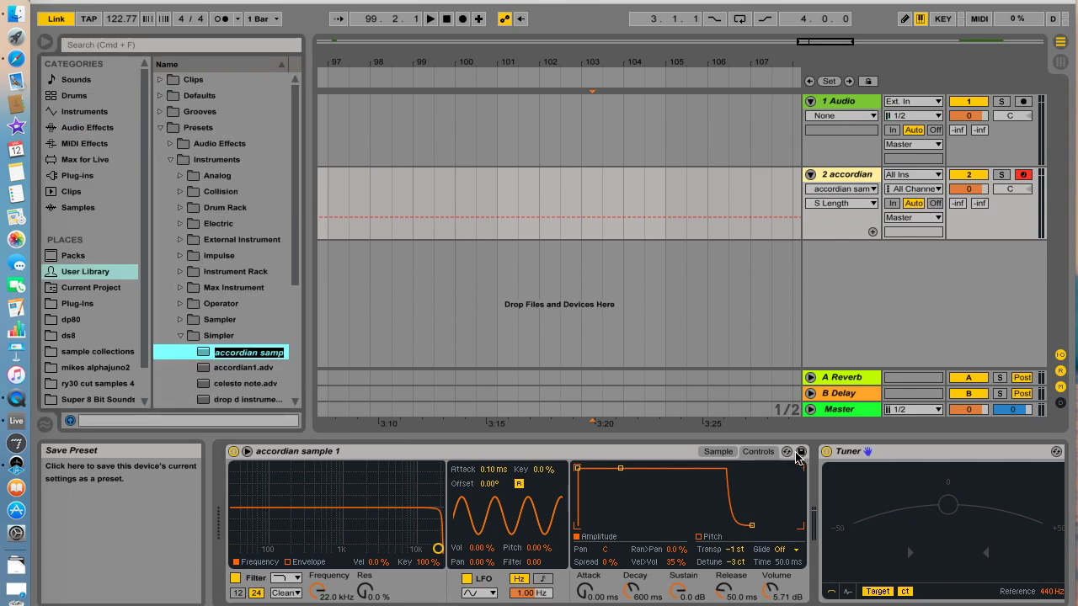
key("Return")
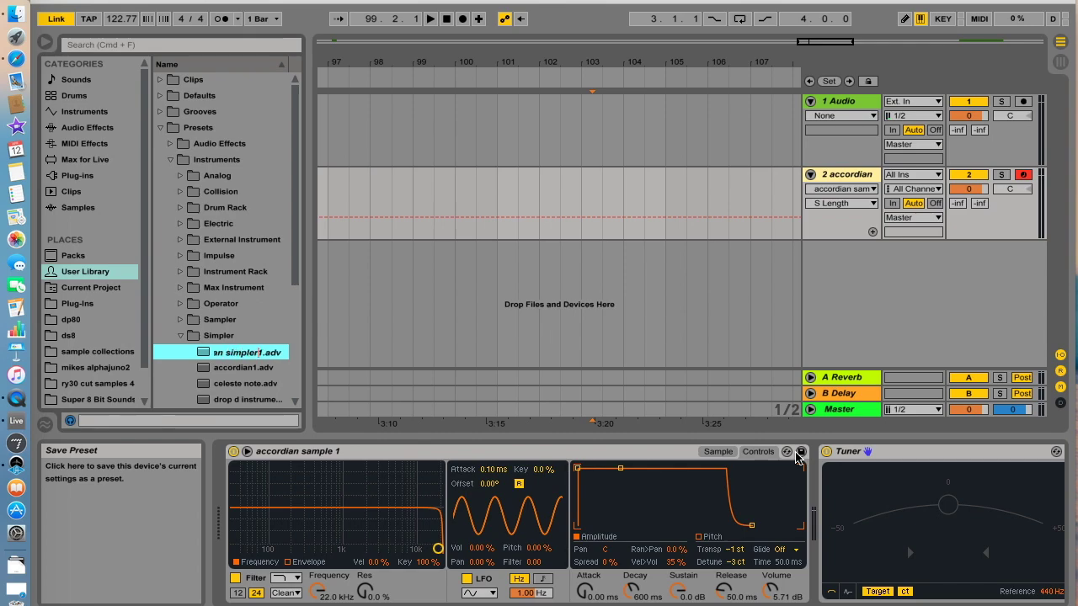
key("Return")
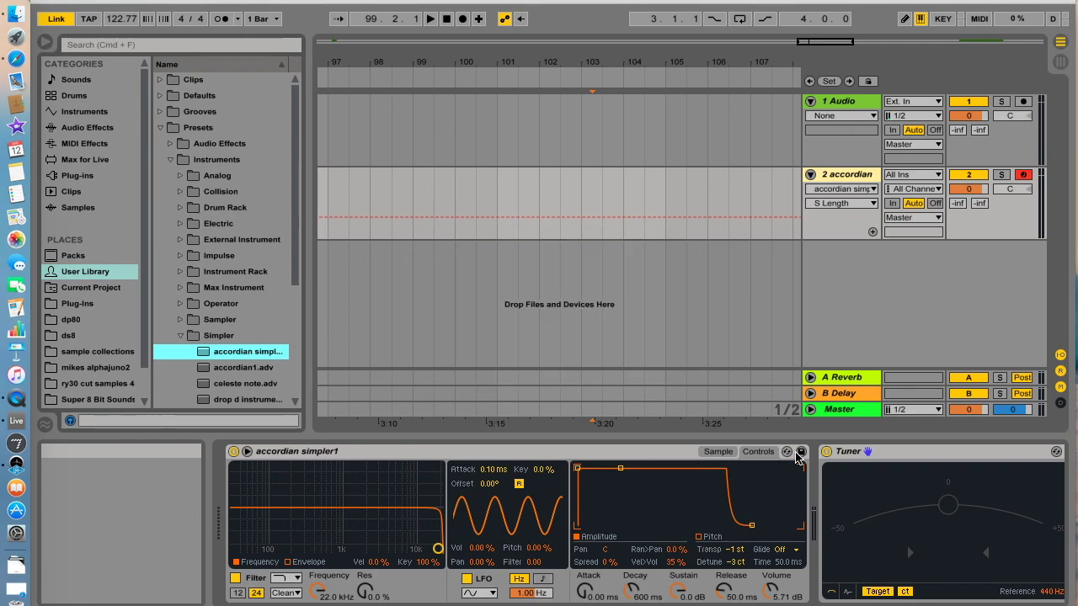
Delete the accordian simpler1 device and the Tuner from the MIDI track
left_click(396, 451)
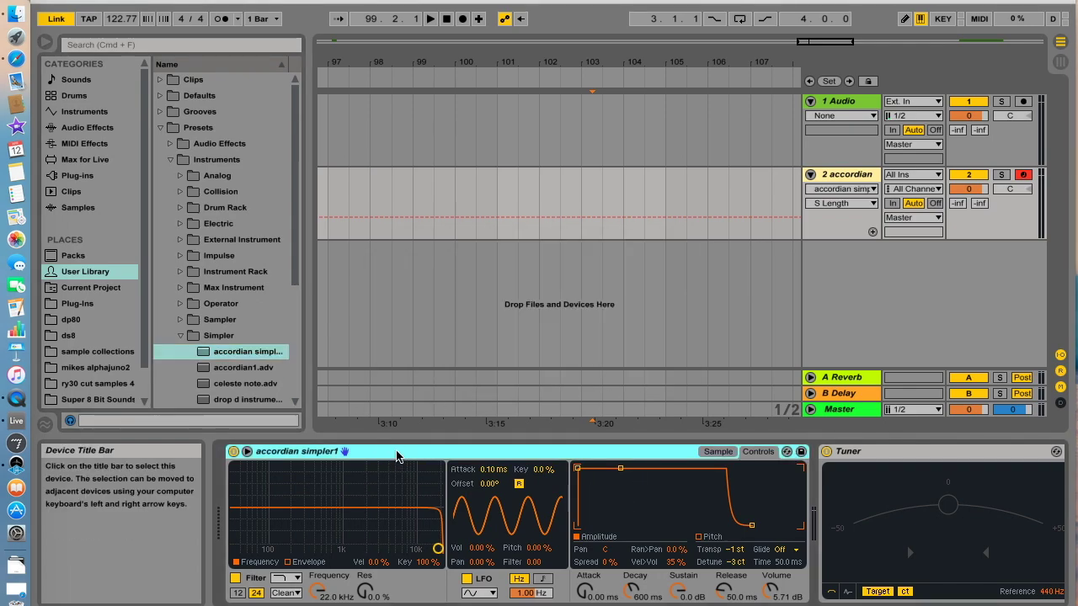
key("Delete")
key("Delete")
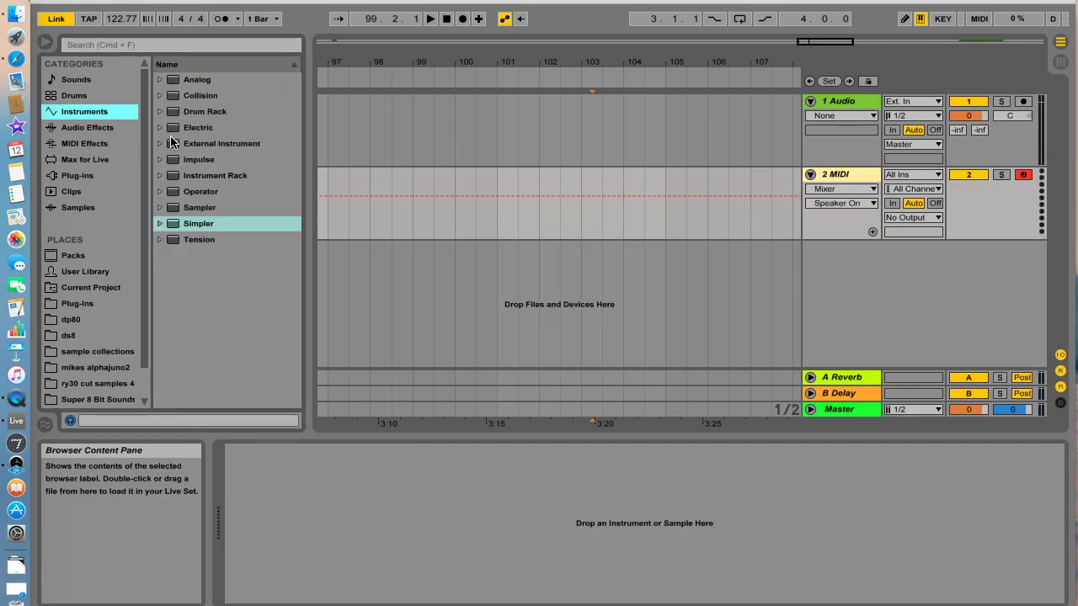
Load an empty Instrument Rack onto the MIDI track and place the accordian simpler1.adv preset inside it
left_click_drag(170, 175, 381, 548)
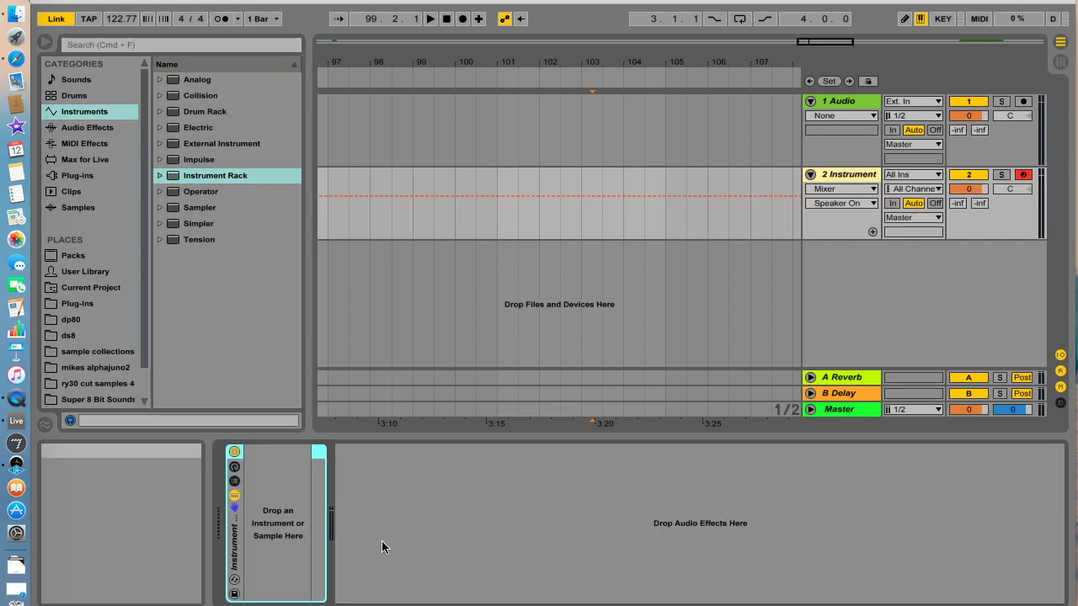
left_click(164, 226)
left_click(160, 224)
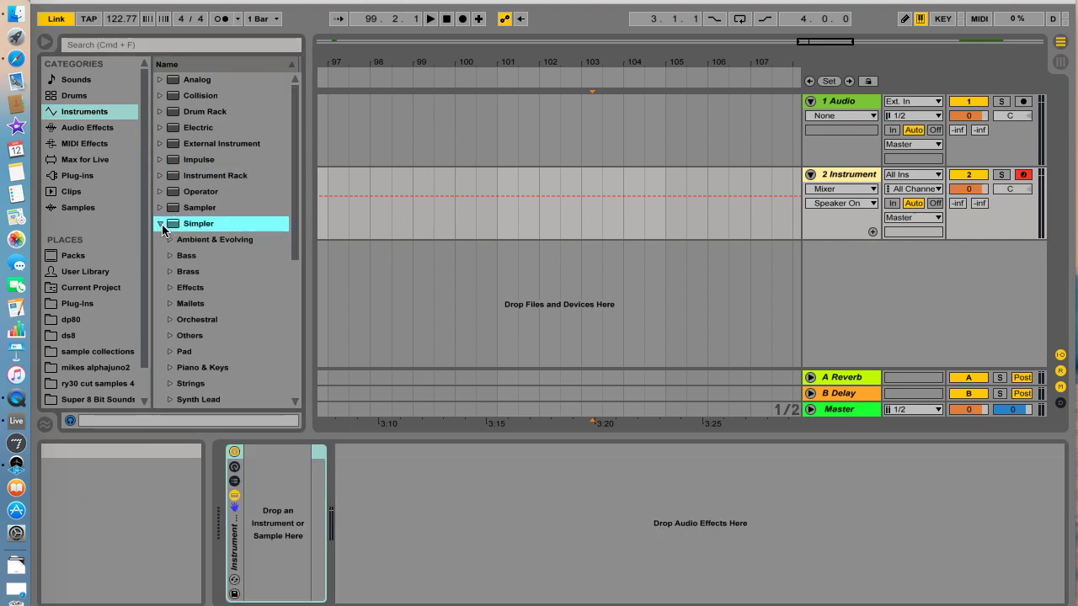
scroll(261, 256, "down", 6)
left_click_drag(190, 242, 253, 471)
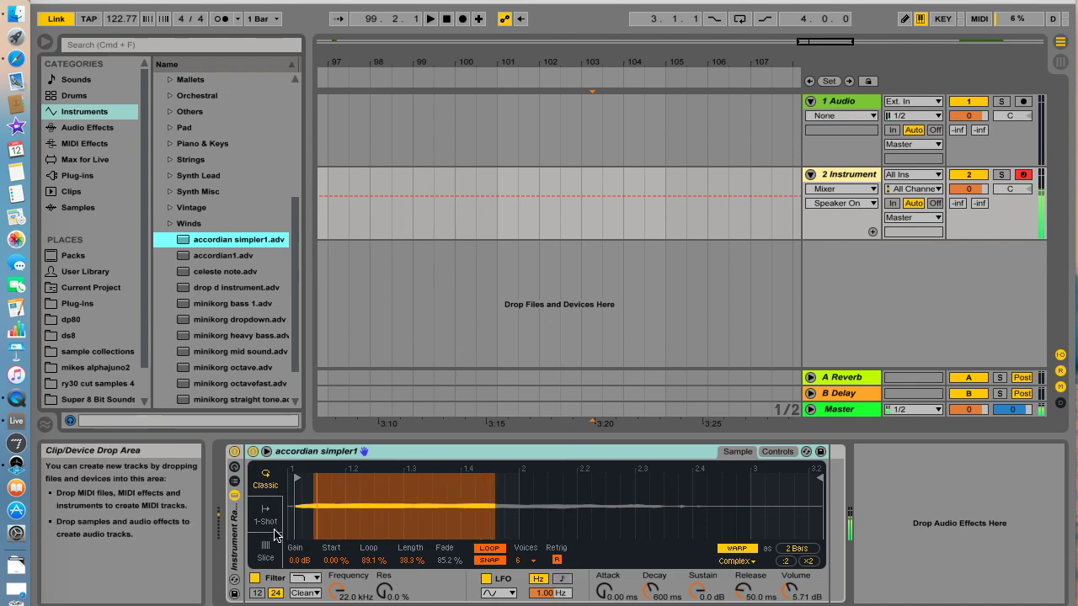
Show the Instrument Rack's macro controls and the filter, LFO and envelope controls of accordian simpler1
left_click(235, 467)
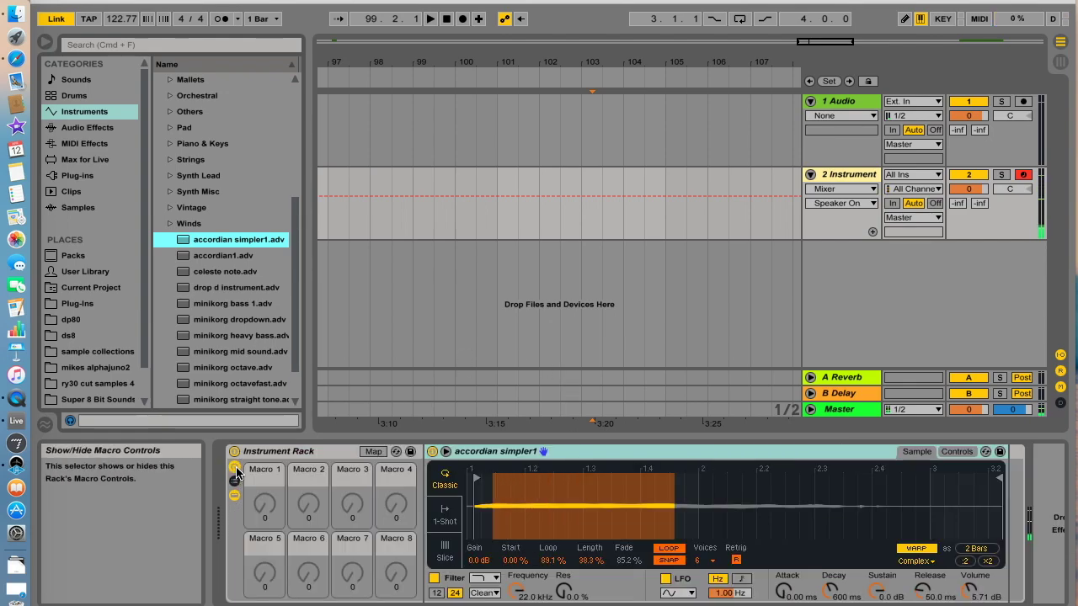
left_click(956, 451)
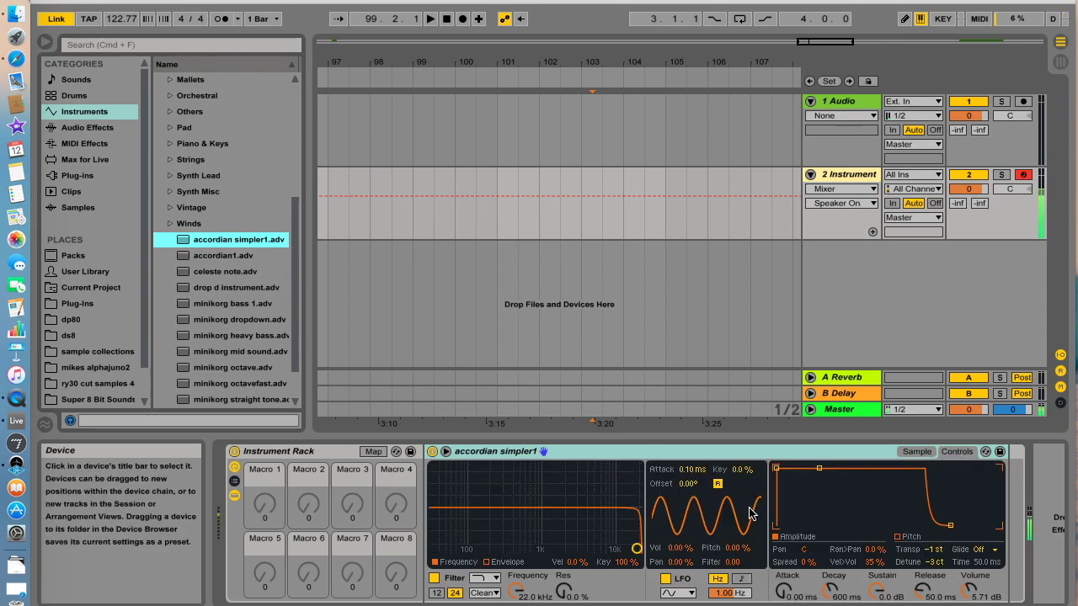
scroll(796, 581, "right", 1)
scroll(730, 557, "left", 1)
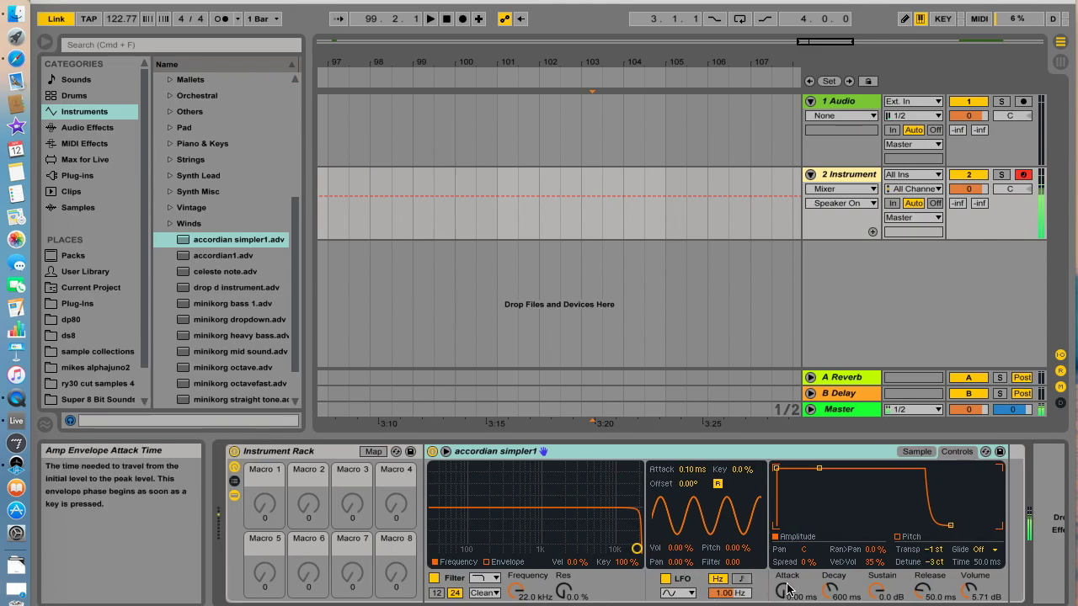
Find the Arpeggiator among the MIDI effects and insert it before accordian simpler1 inside the Instrument Rack
left_click(84, 127)
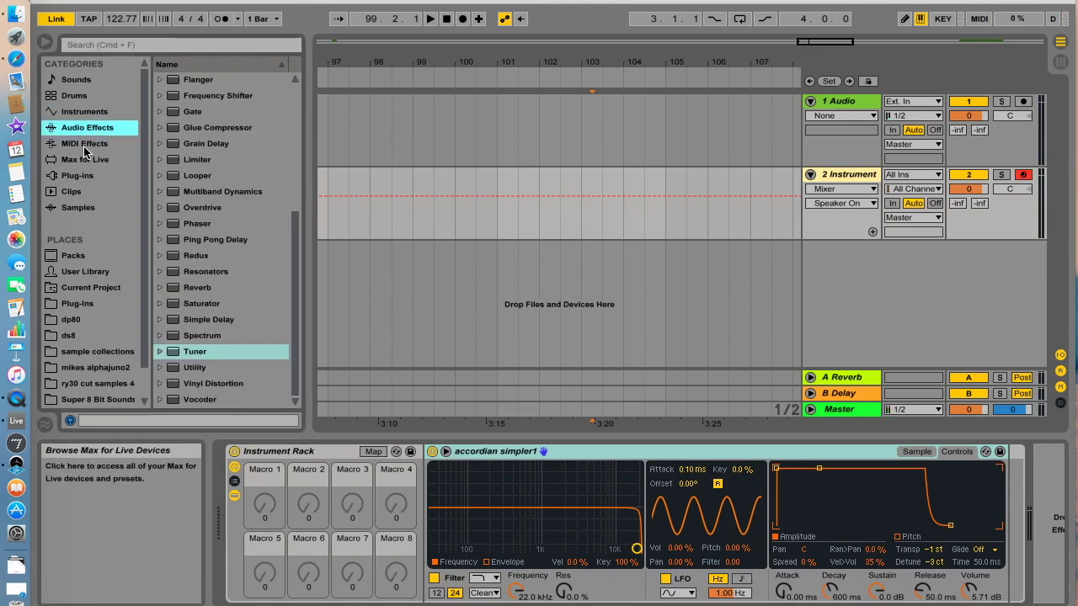
left_click(107, 140)
left_click(160, 79)
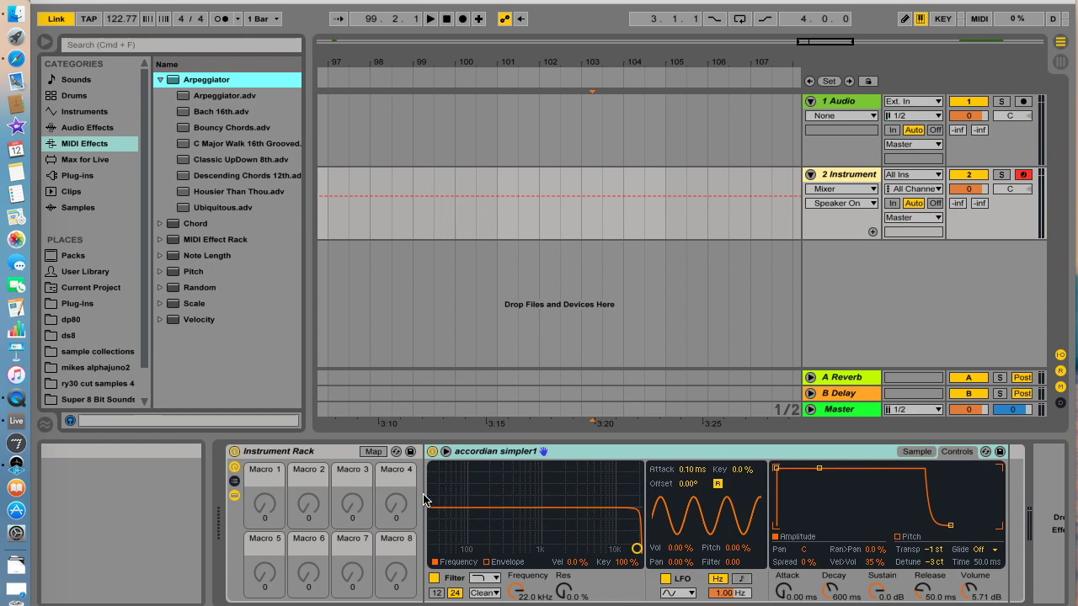
left_click_drag(168, 81, 424, 474)
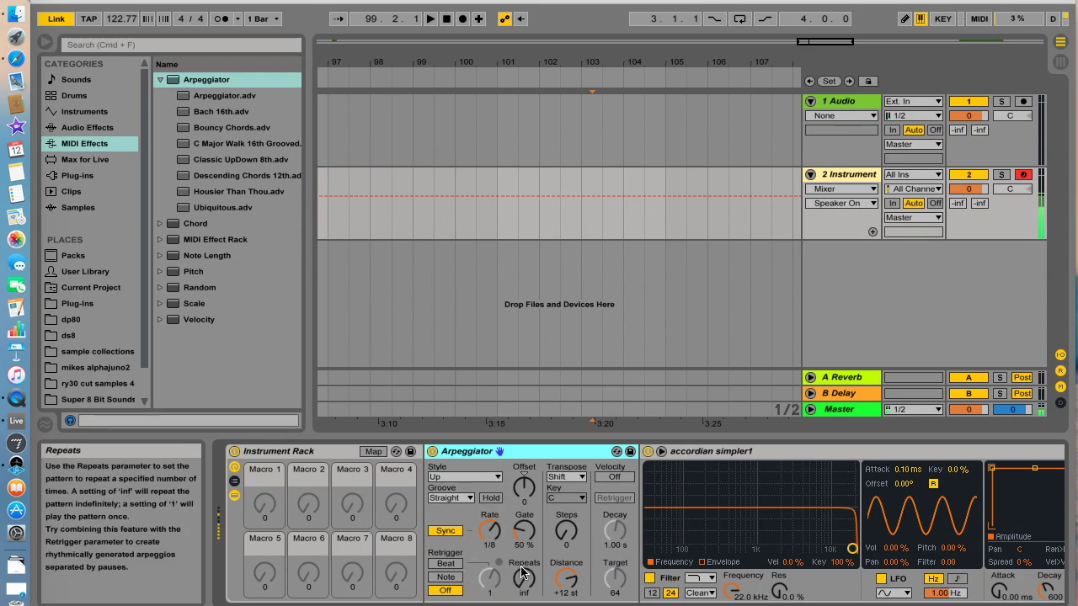
Set the Arpeggiator's rate to 1/16 and its style to Thumb Up
left_click_drag(494, 535, 493, 522)
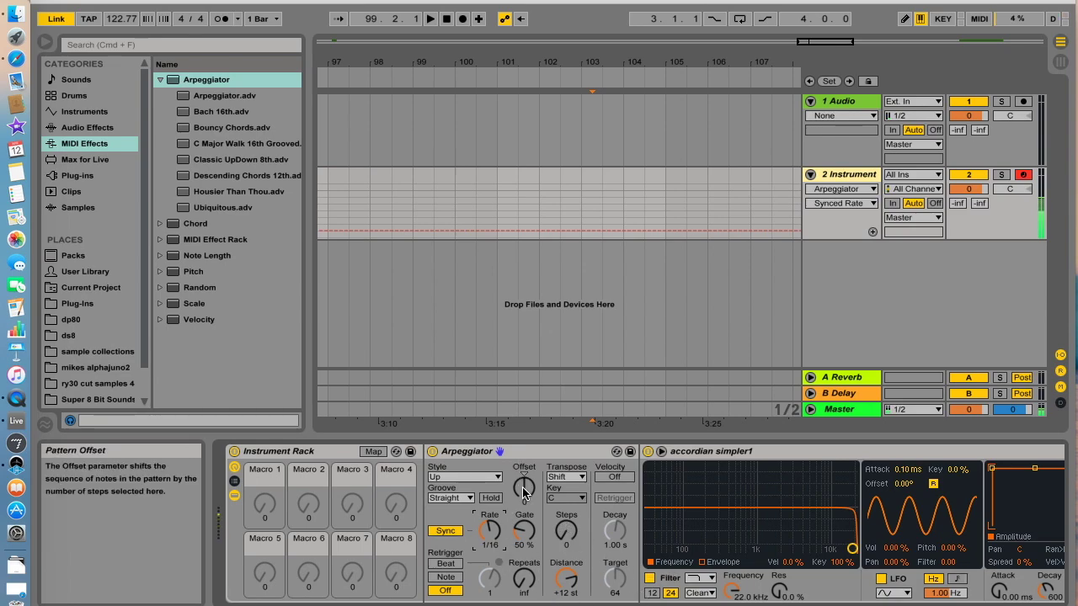
left_click(474, 478)
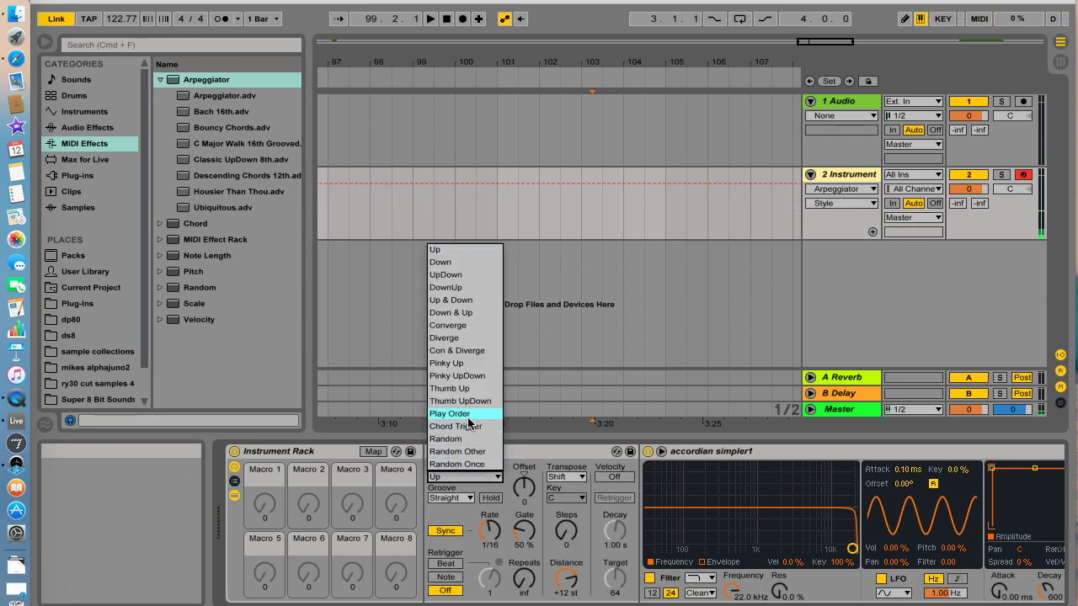
left_click(471, 388)
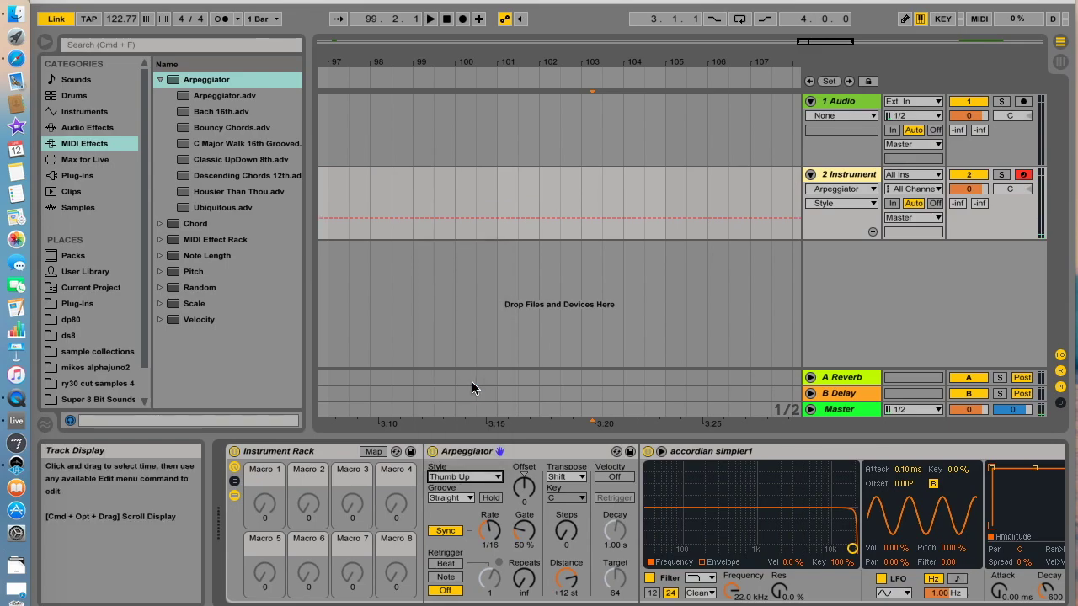
Map the Arpeggiator's Synced Rate to Macro 1 and its Style to Macro 2
right_click(487, 531)
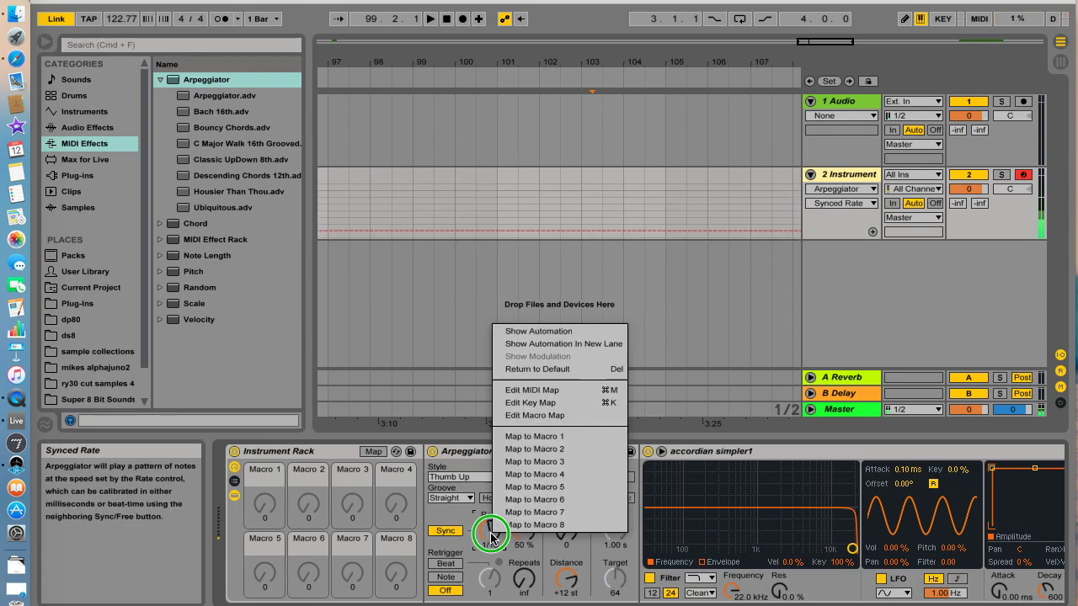
left_click(539, 436)
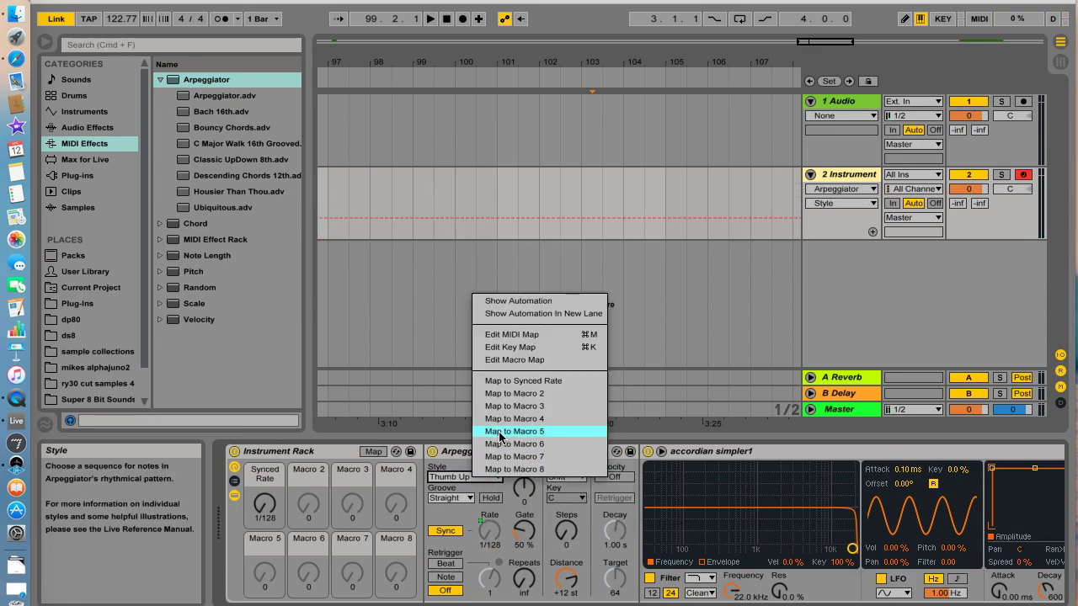
left_click(518, 394)
Try out the new macros, setting Style to 38 and sweeping Synced Rate up to 1/1 and back down to 1/128
left_click_drag(266, 511, 266, 478)
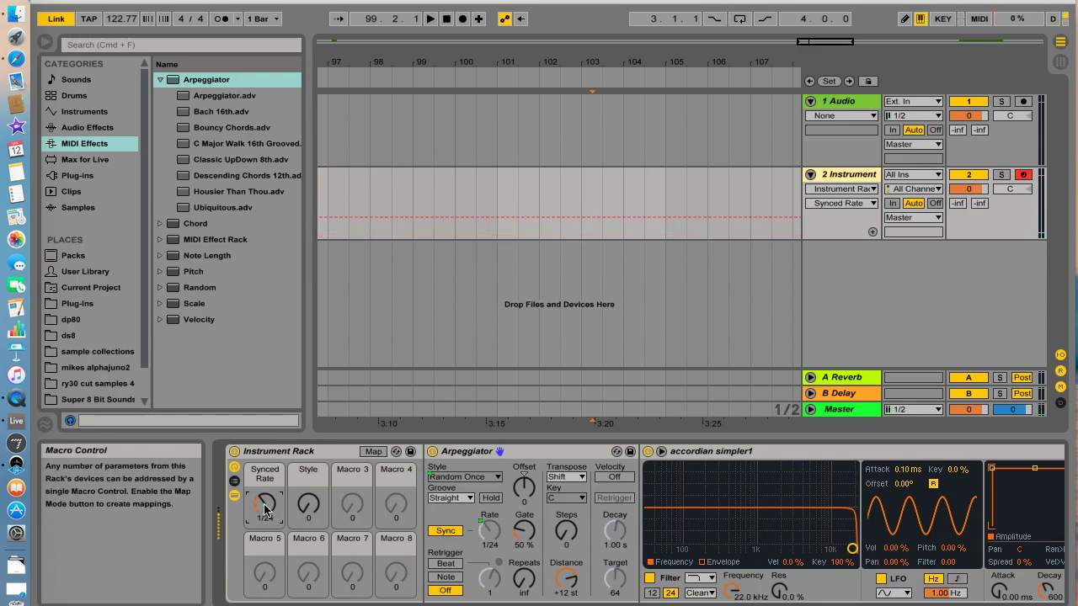
left_click_drag(310, 508, 276, 511)
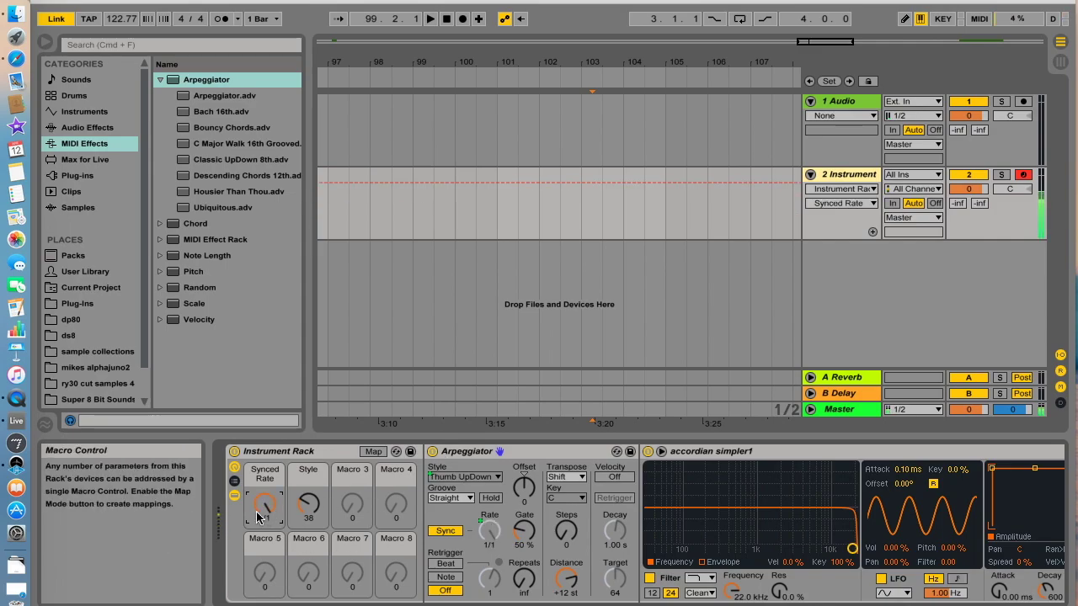
left_click_drag(259, 518, 261, 555)
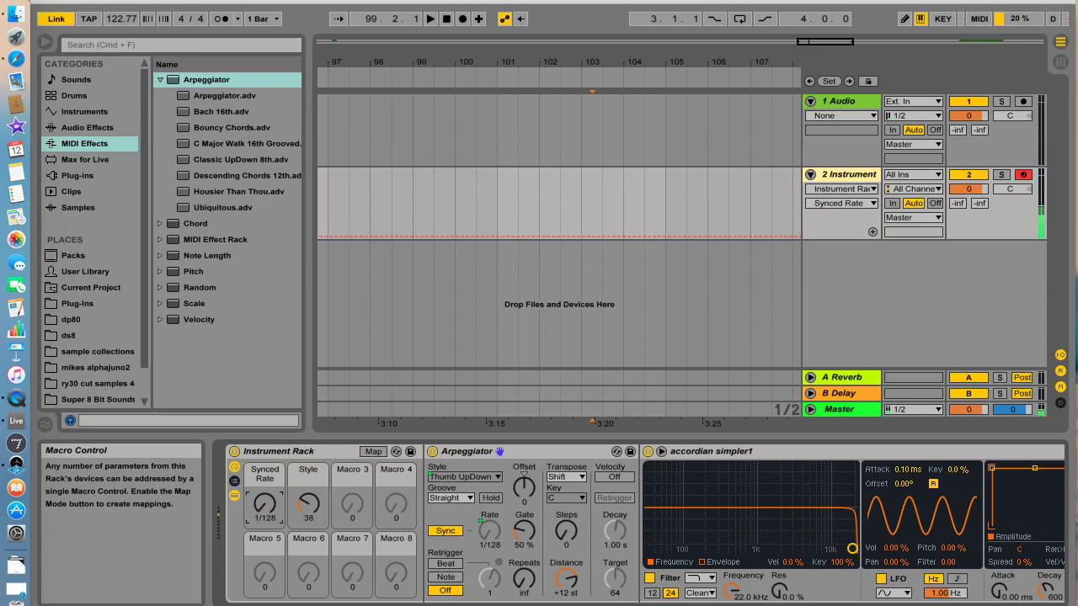
Map the Arpeggiator's on/off switch to the Synced Rate macro and try the macro at its low end
right_click(435, 453)
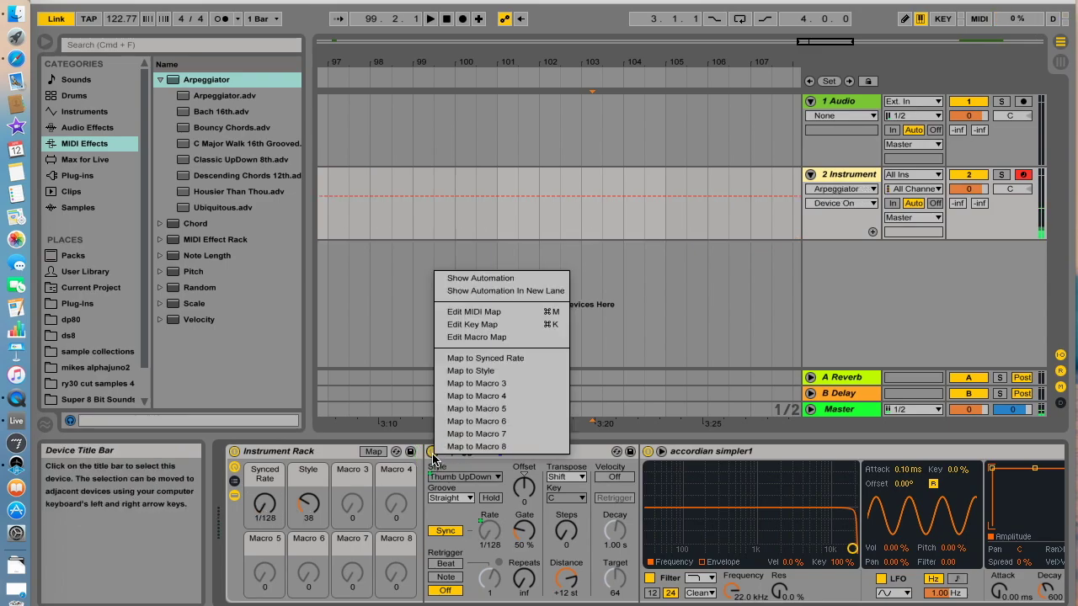
left_click(476, 358)
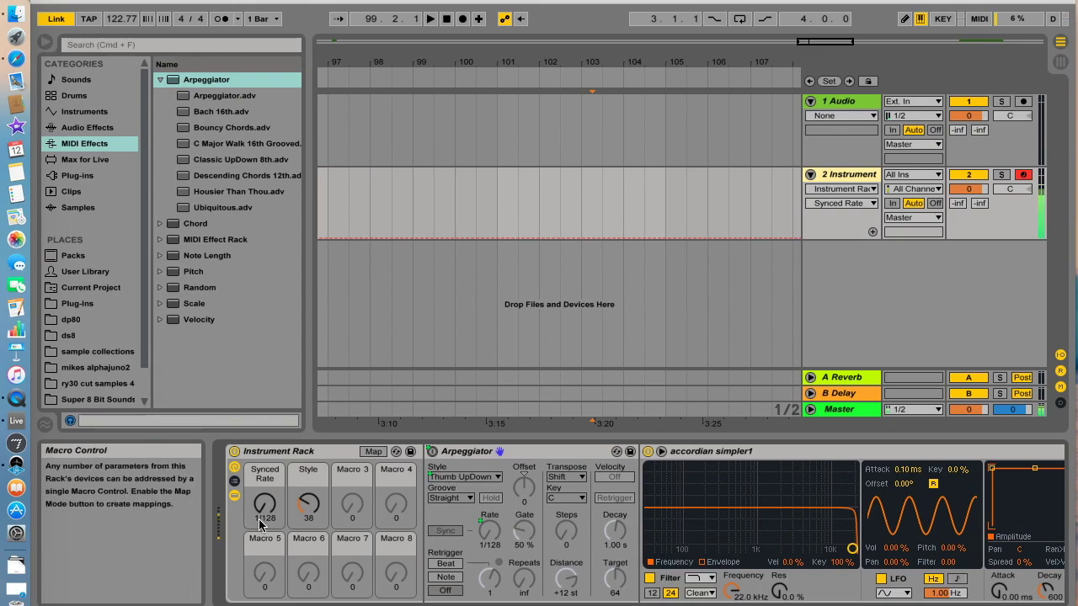
mouse_move(261, 524)
left_mouse_down()
mouse_move(261, 487)
mouse_move(271, 521)
left_mouse_up()
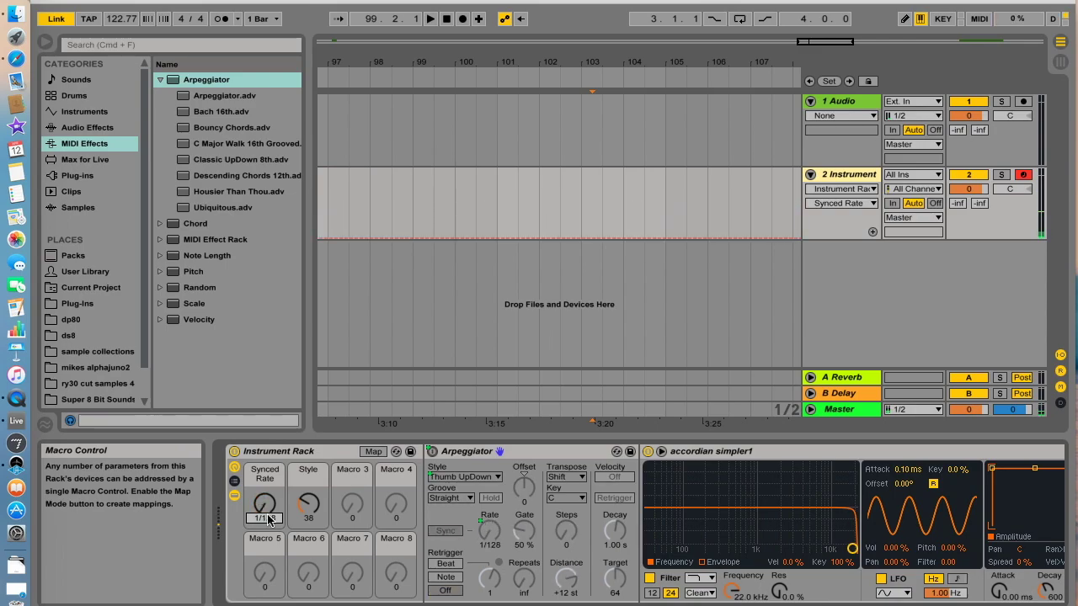
In the macro mappings, set the Device On minimum to 1 and the Synced Rate minimum to 1/1, and readjust the Synced Rate maximum
right_click(433, 453)
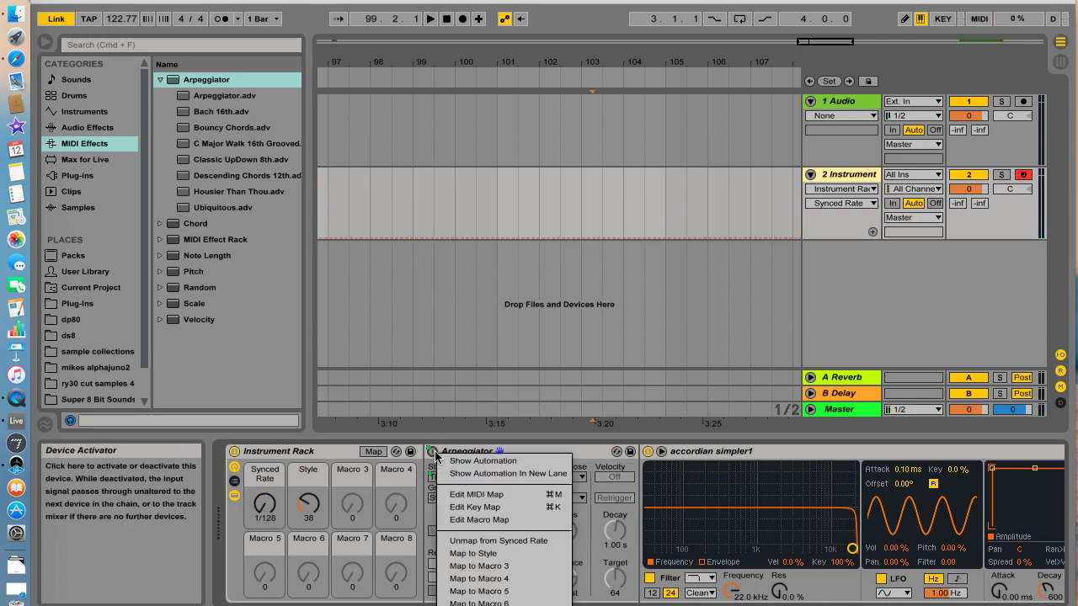
left_click(484, 520)
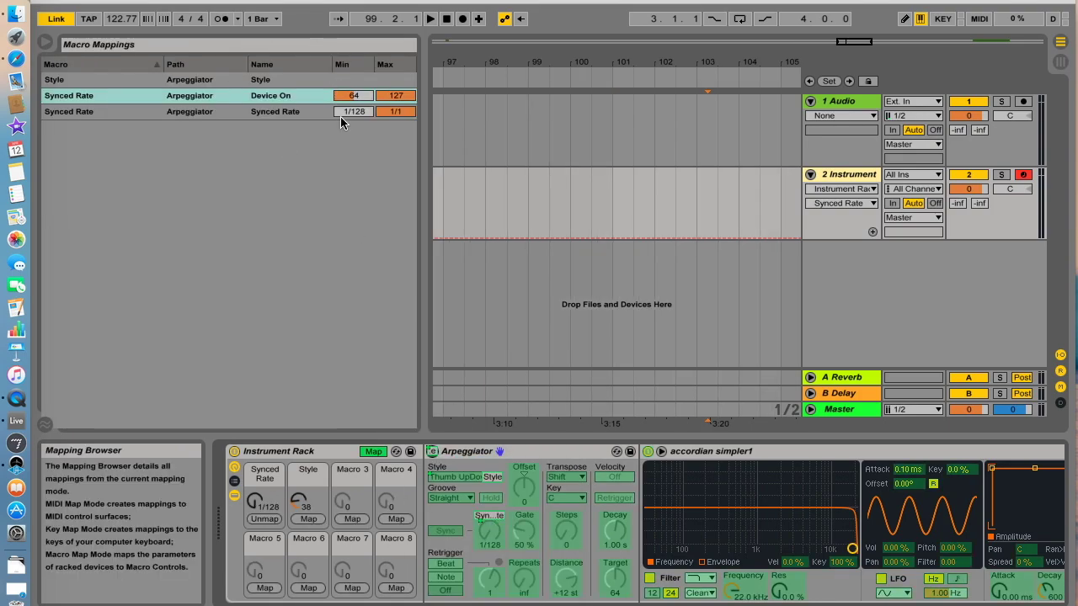
left_click(353, 95)
type("4")
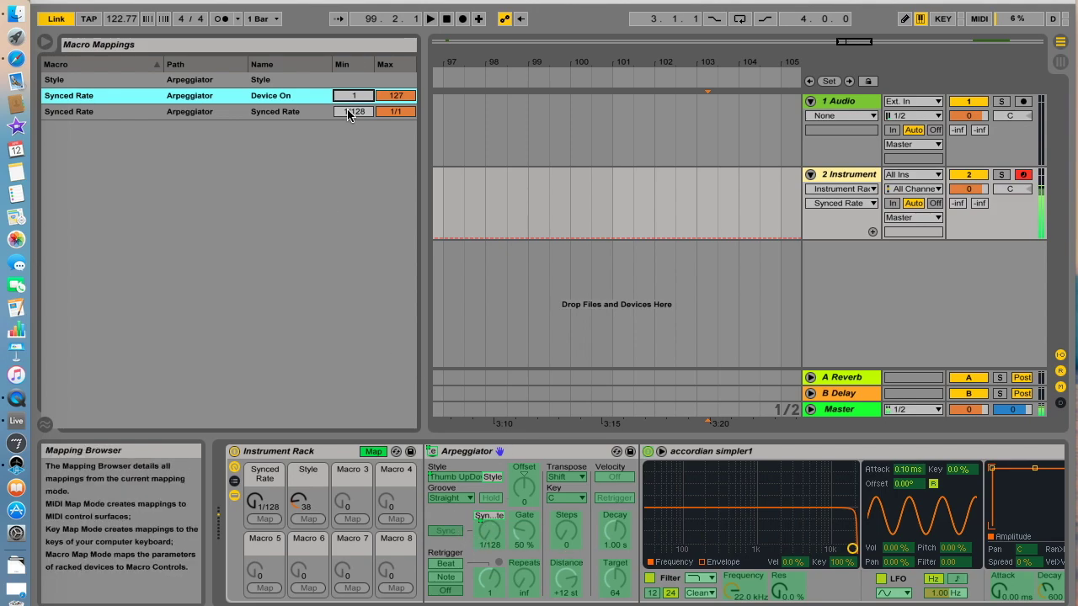
left_click_drag(350, 113, 350, 84)
mouse_move(398, 114)
left_mouse_down()
mouse_move(397, 127)
mouse_move(407, 117)
left_mouse_up()
key("super+m")
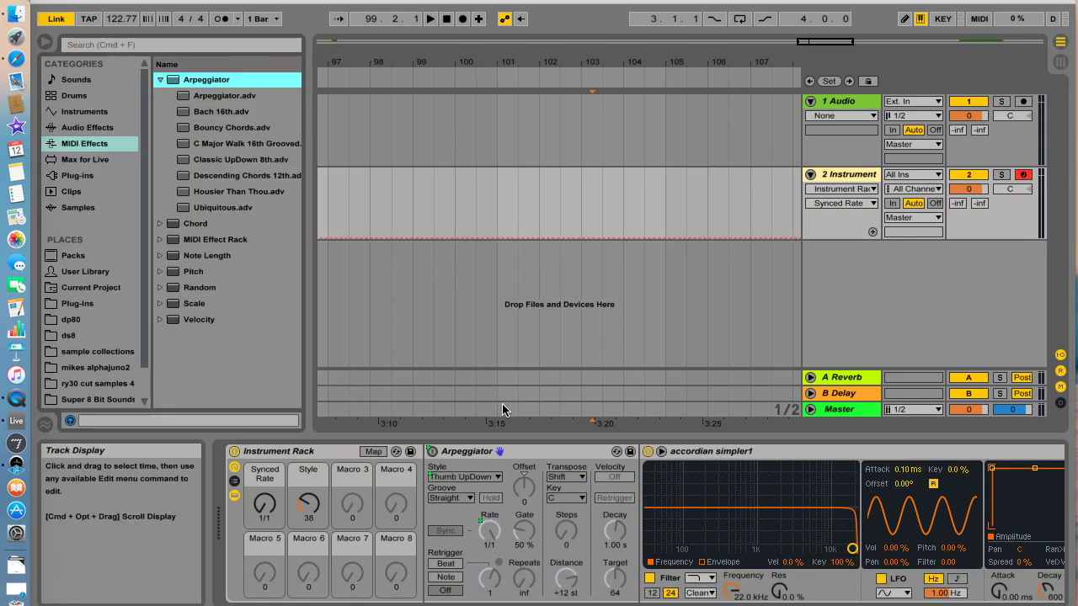
Try the Synced Rate macro at 1/16, set the Style macro to 18, and turn Synced Rate back down to 1/1
left_click_drag(264, 504, 286, 518)
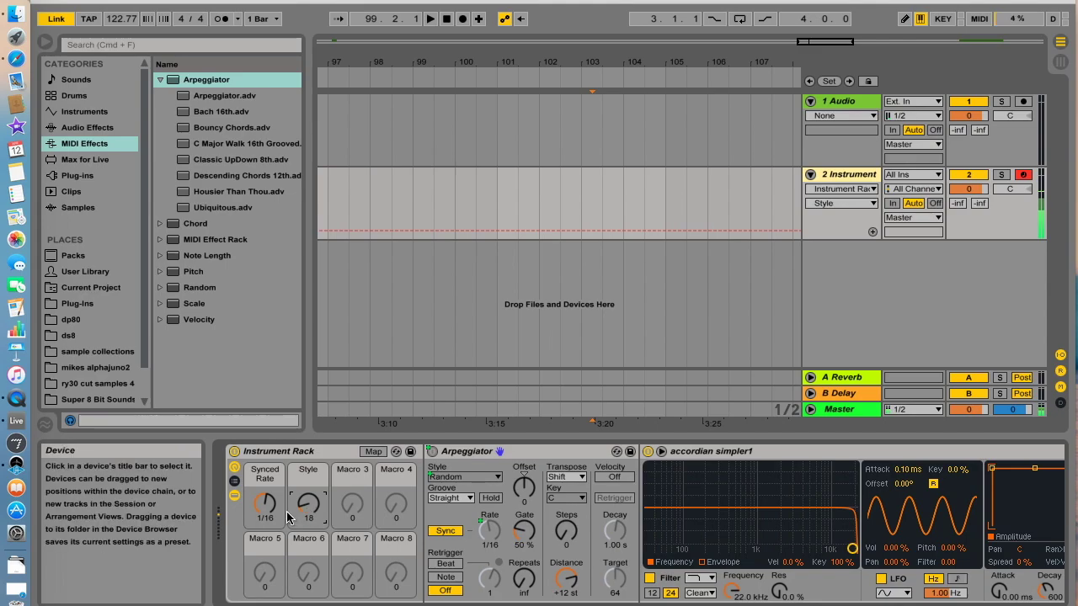
scroll(640, 525, "right", 5)
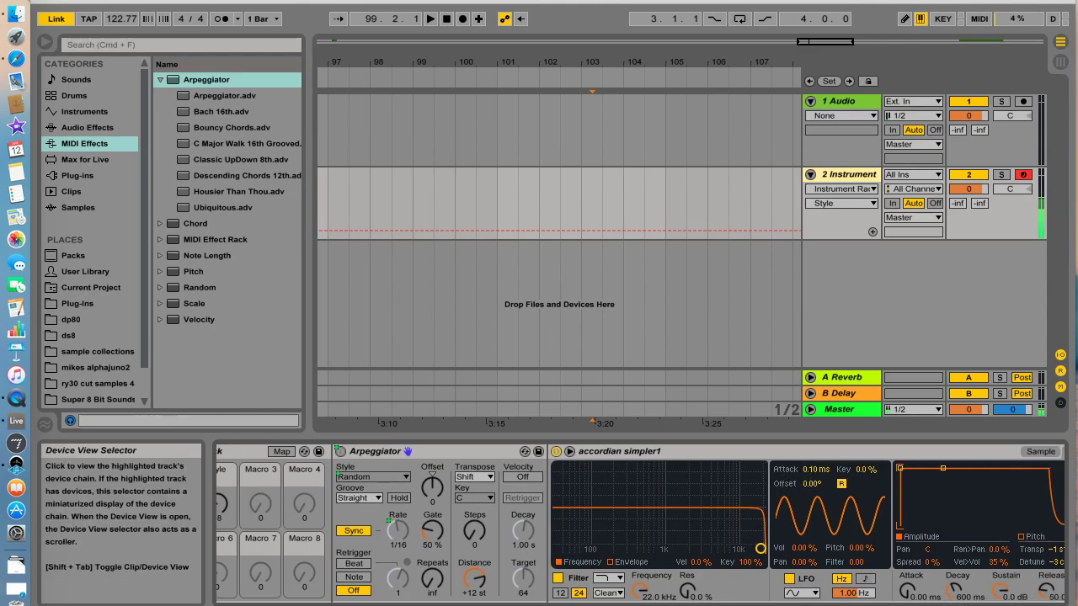
scroll(386, 526, "left", 5)
left_click_drag(265, 504, 264, 556)
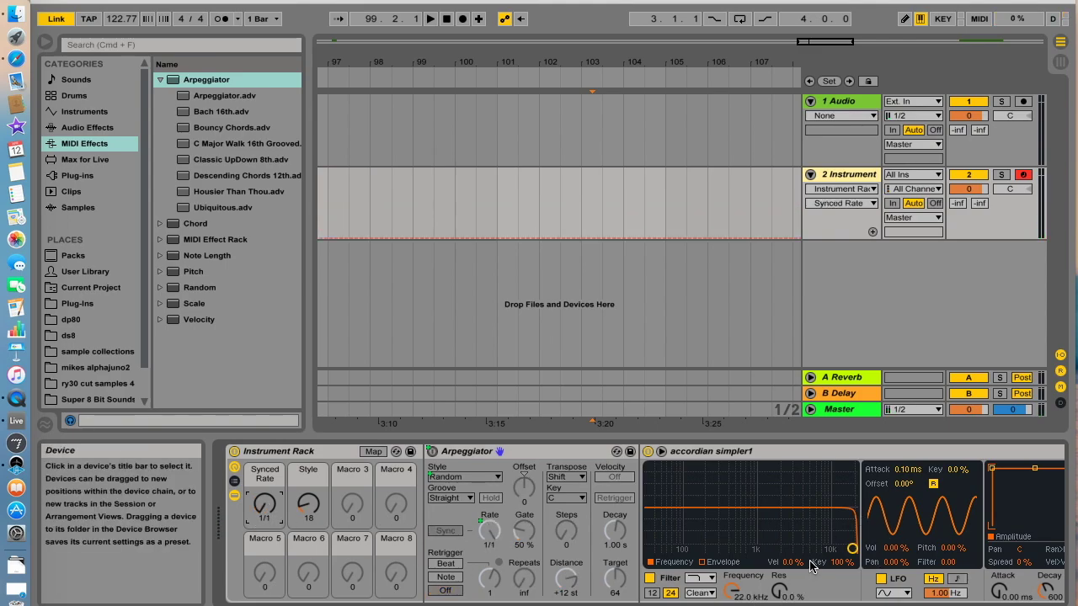
Map the filter frequency of accordian simpler1 to Macro 3 and its resonance to Macro 4
right_click(732, 591)
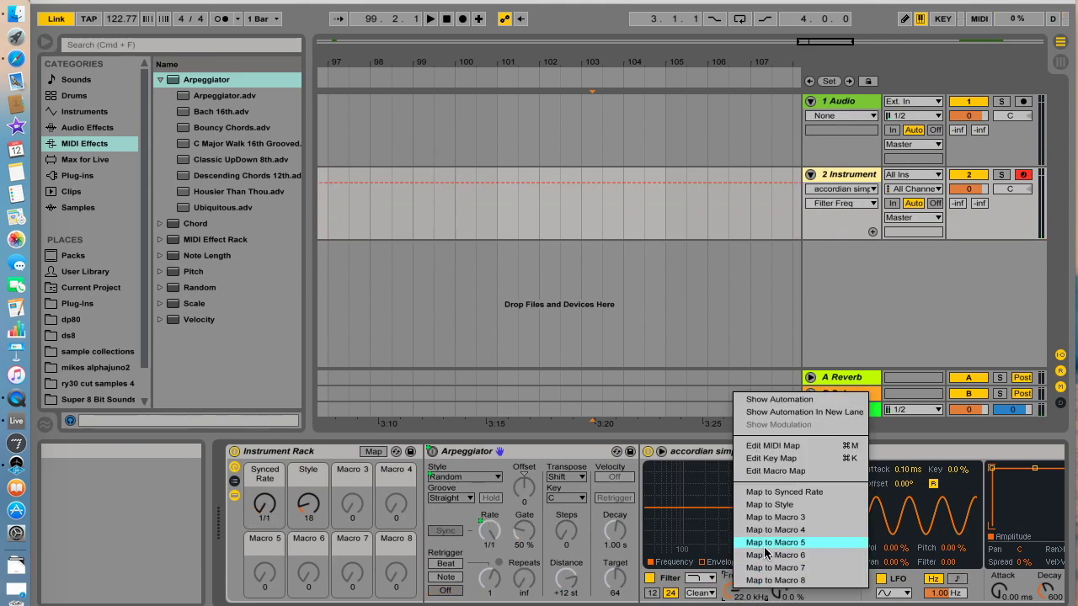
left_click(780, 517)
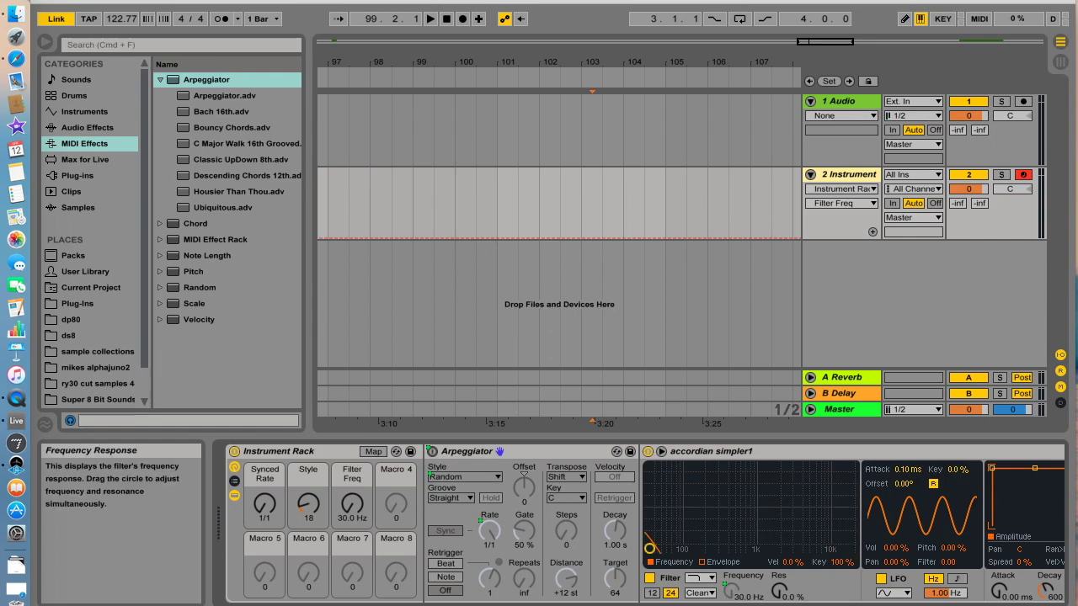
right_click(789, 594)
left_click(833, 530)
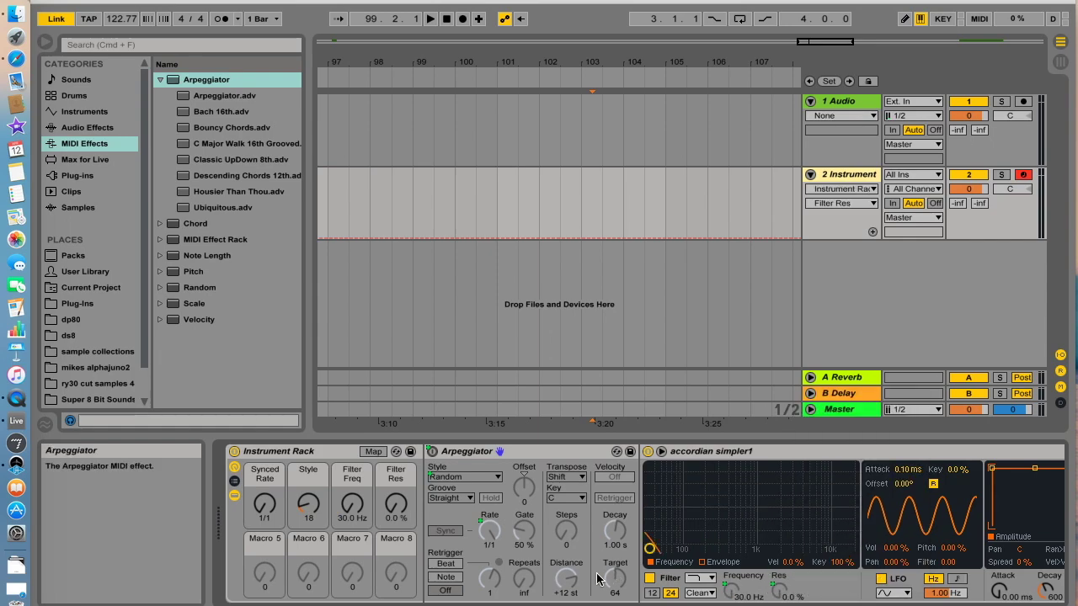
Set the Filter Freq macro to 878 Hz and the Filter Res macro to 71 %
left_click_drag(352, 504, 352, 445)
left_click_drag(394, 507, 394, 492)
left_click_drag(824, 524, 752, 503)
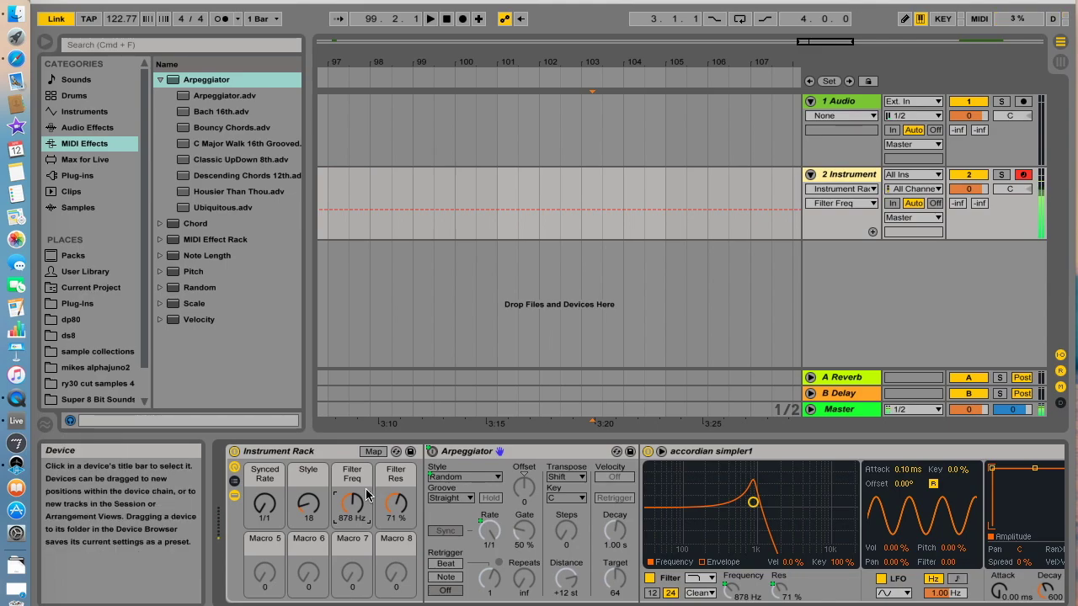
Add a Reverb audio effect after accordian simpler1 in the Instrument Rack
left_click(84, 143)
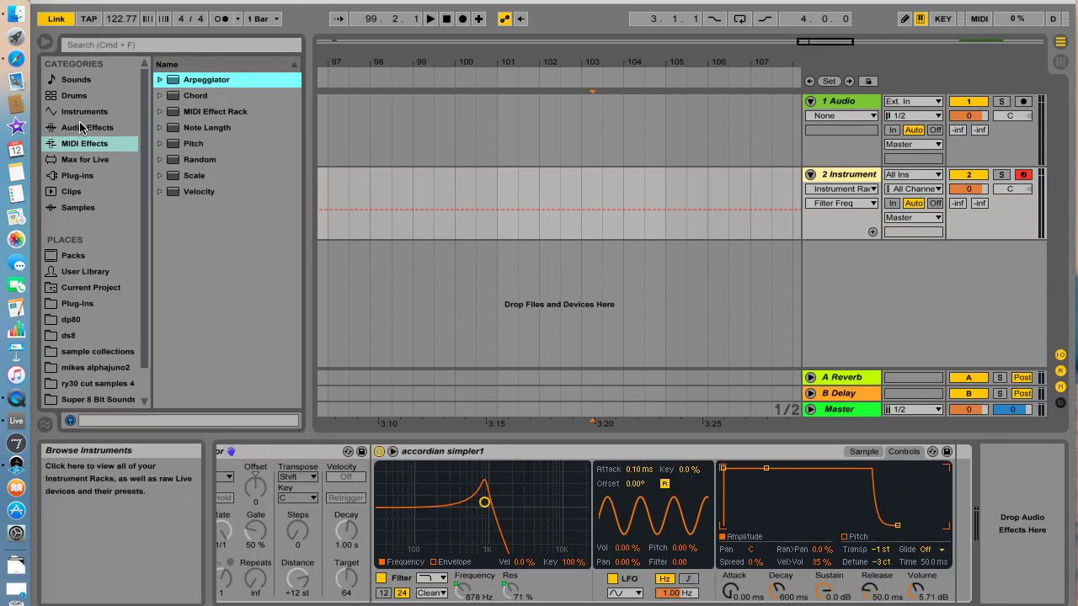
left_click(83, 127)
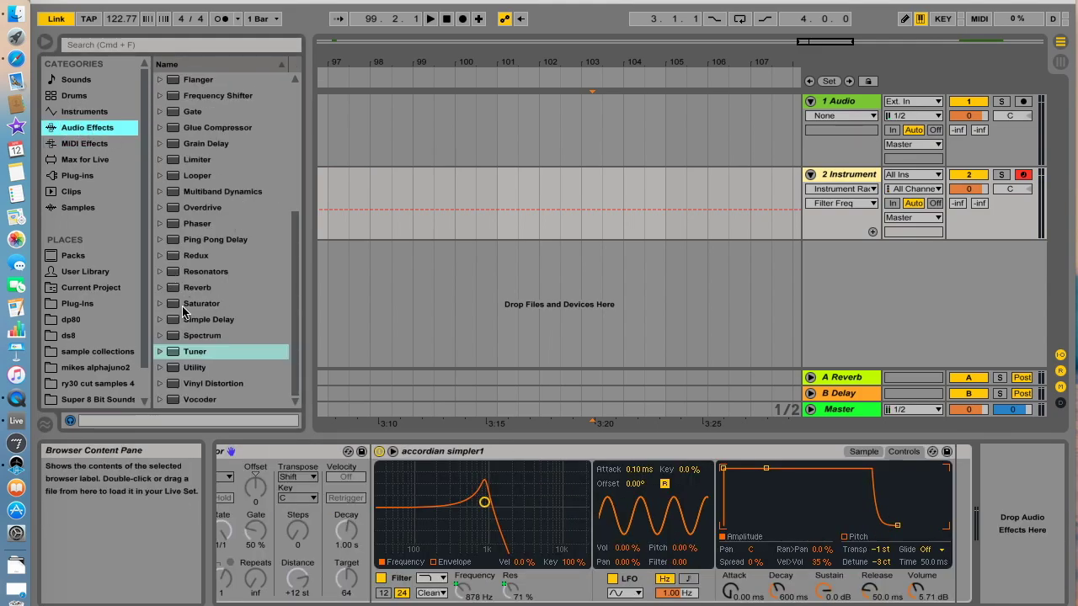
left_click_drag(174, 287, 953, 508)
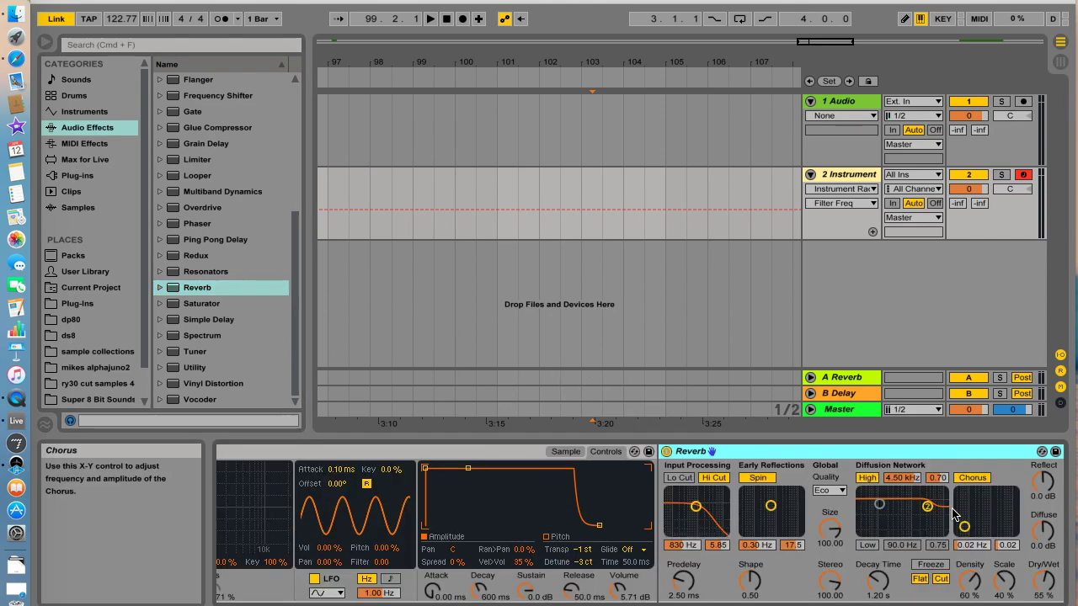
Look through the audio effects and insert a Simple Delay between accordian simpler1 and the Reverb
scroll(156, 153, "up", 4)
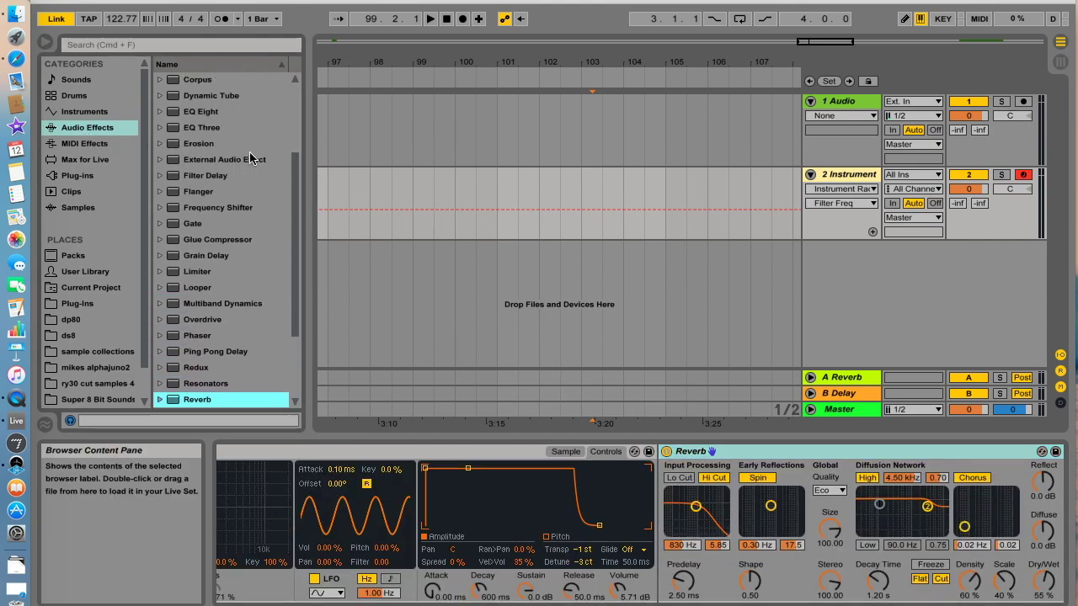
scroll(278, 162, "down", 1)
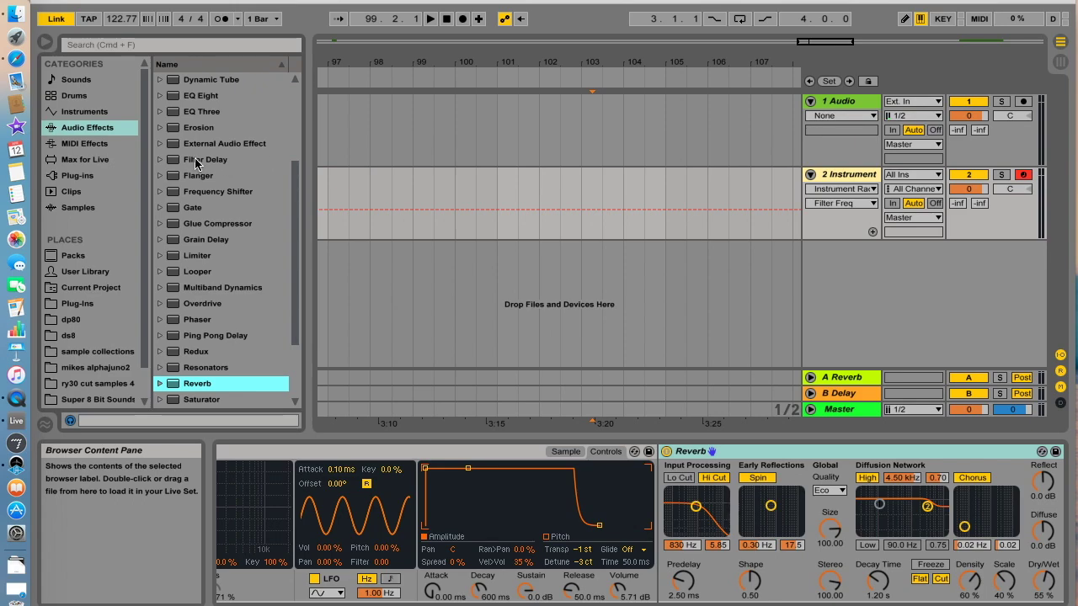
scroll(196, 163, "up", 5)
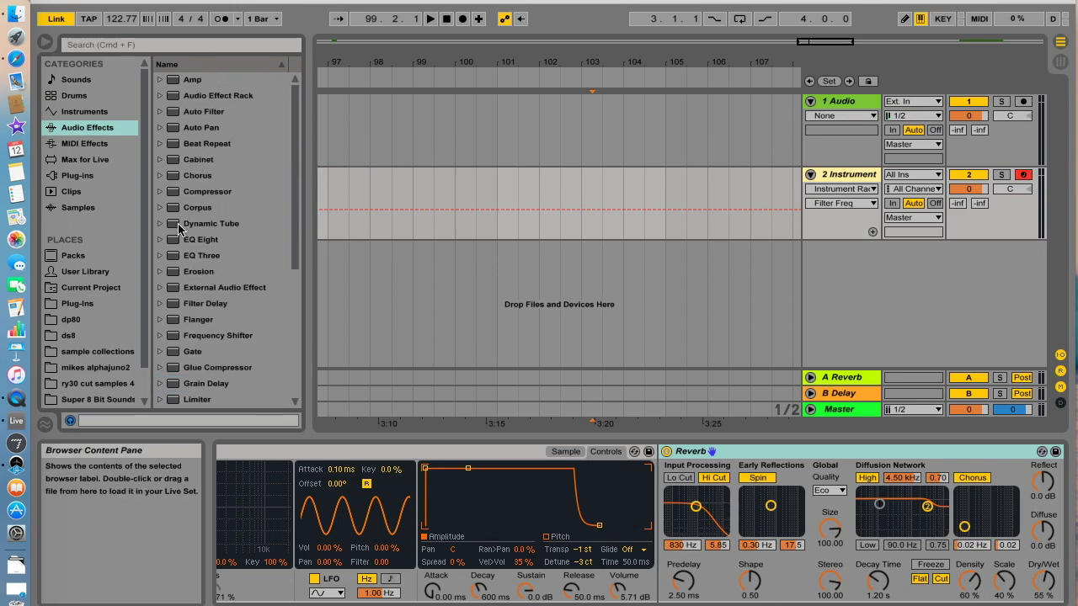
scroll(179, 228, "down", 8)
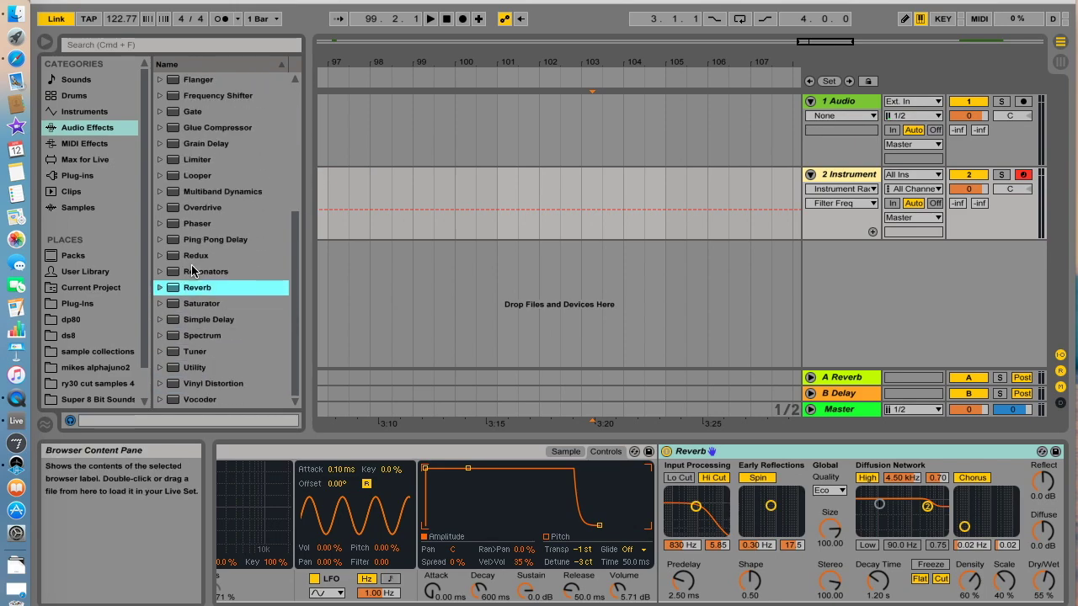
left_click_drag(178, 320, 661, 504)
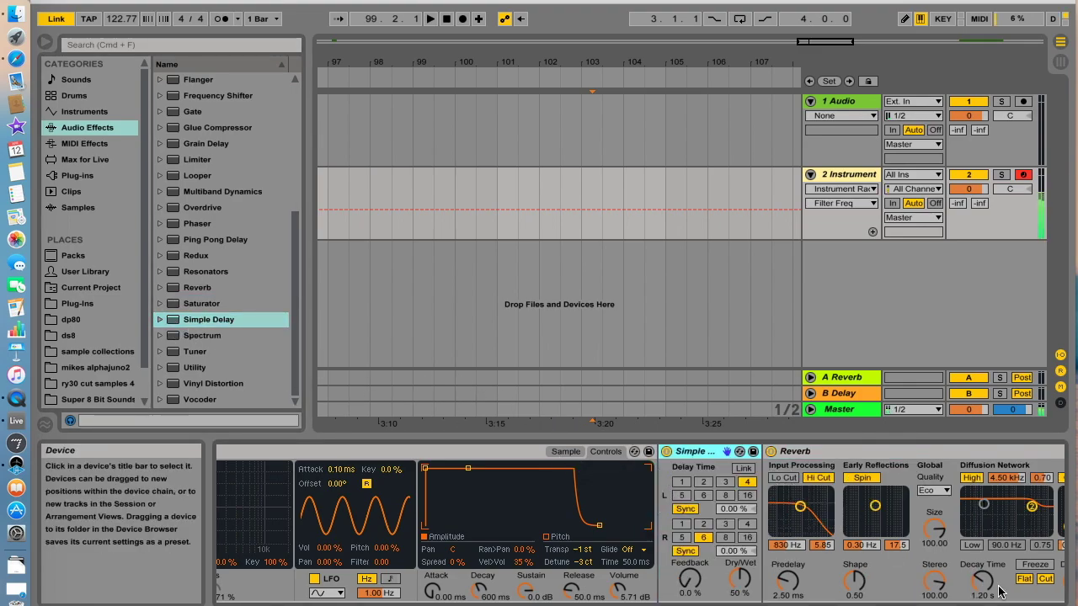
Map the Simple Delay's Feedback to Macro 5 and its Dry/Wet to Macro 6 of the Instrument Rack
scroll(640, 522, "left", 5)
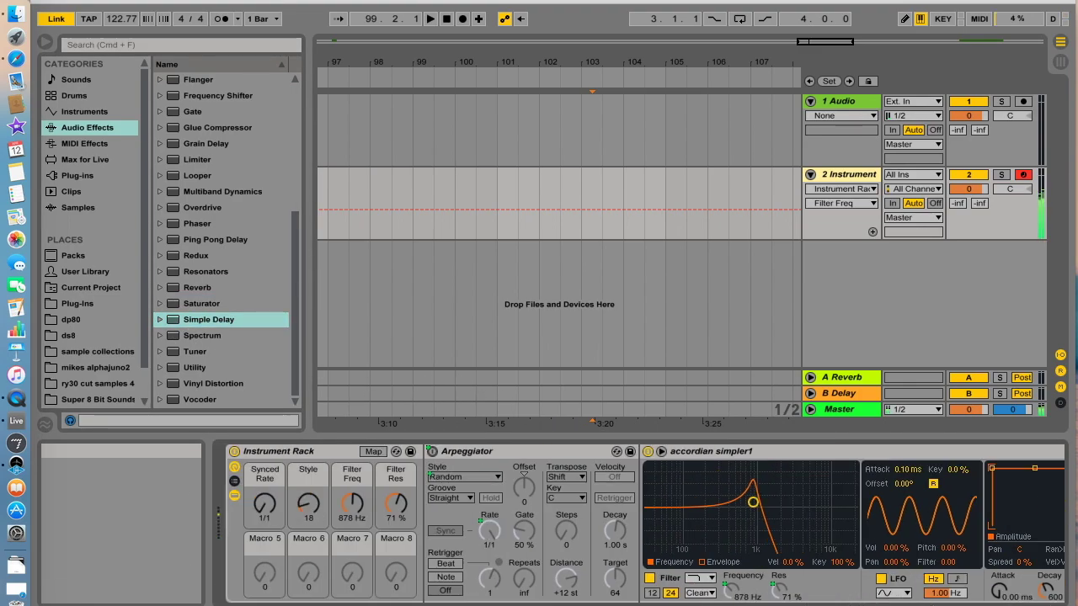
right_click(268, 537)
left_click(264, 548)
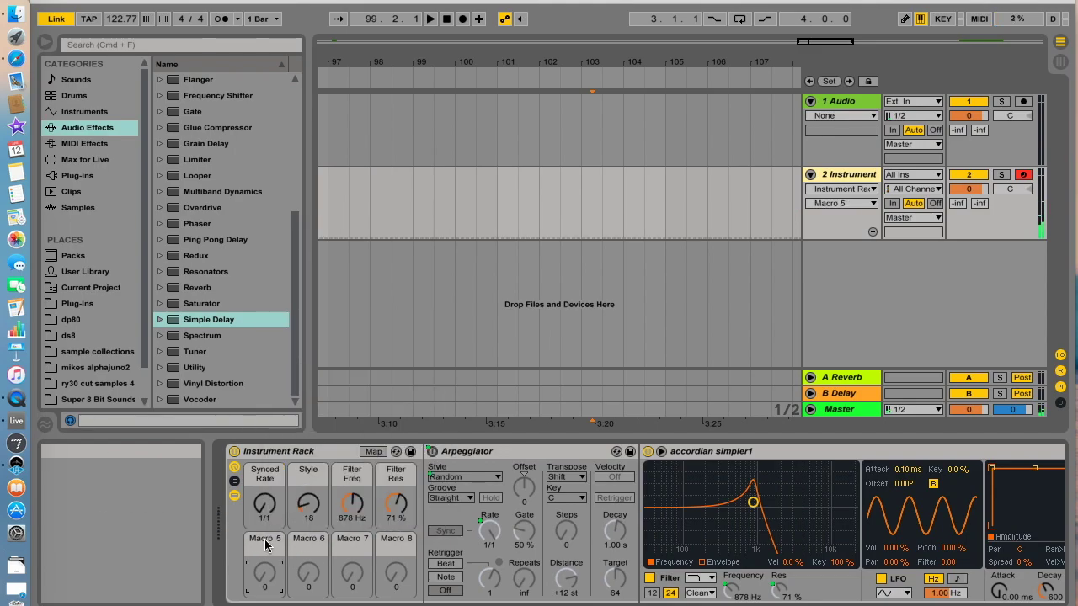
scroll(379, 543, "right", 8)
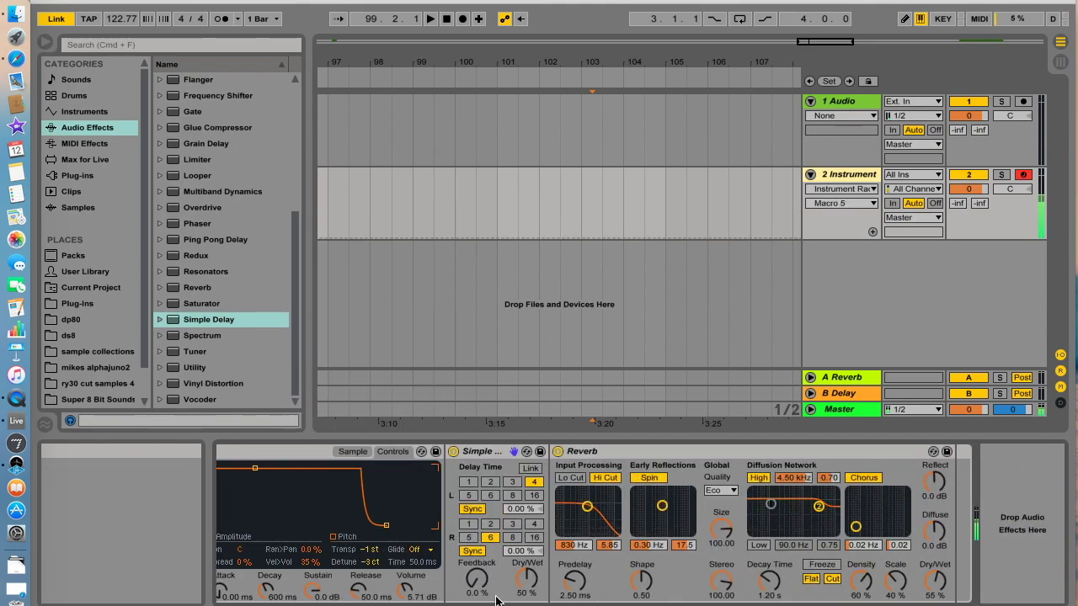
right_click(476, 586)
left_click(522, 537)
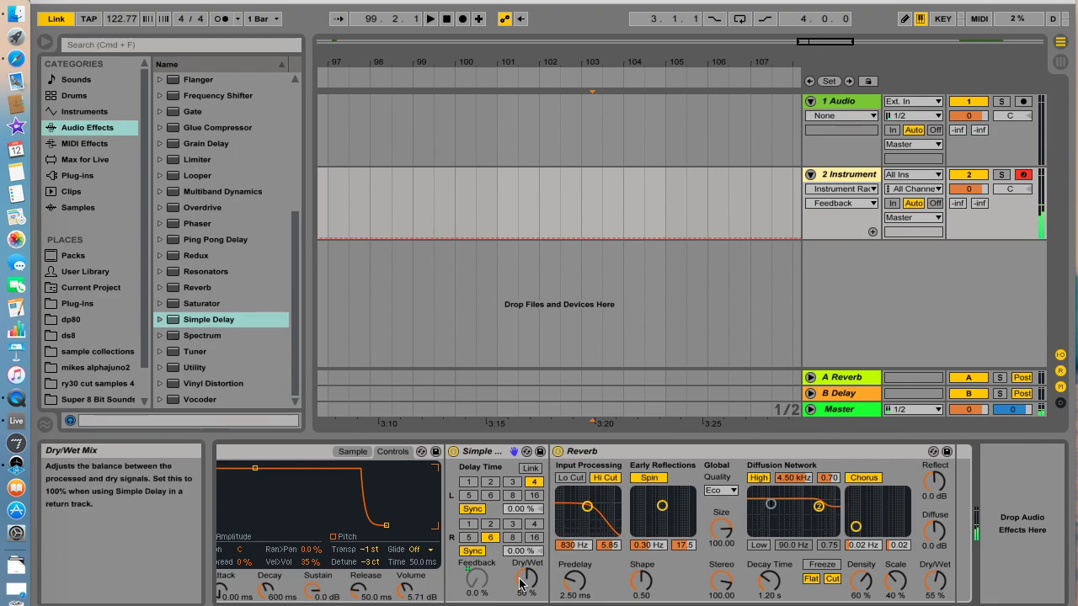
right_click(520, 579)
left_click(562, 546)
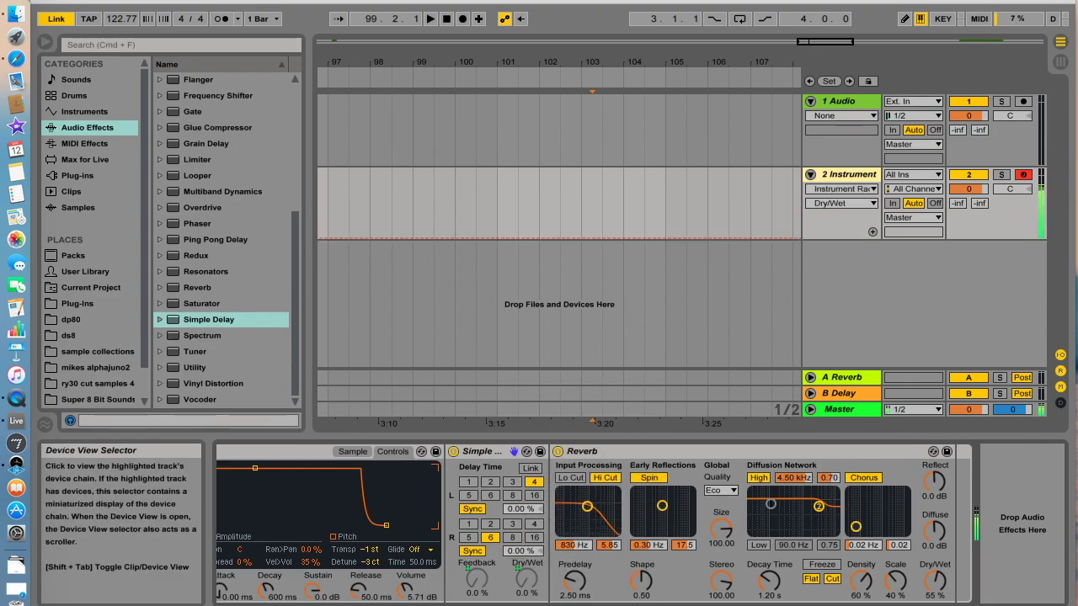
Set the rack macros to Feedback 55 %, delay Dry/Wet 61 %, Filter Res 42 % and Filter Freq 610 Hz
scroll(640, 522, "left", 10)
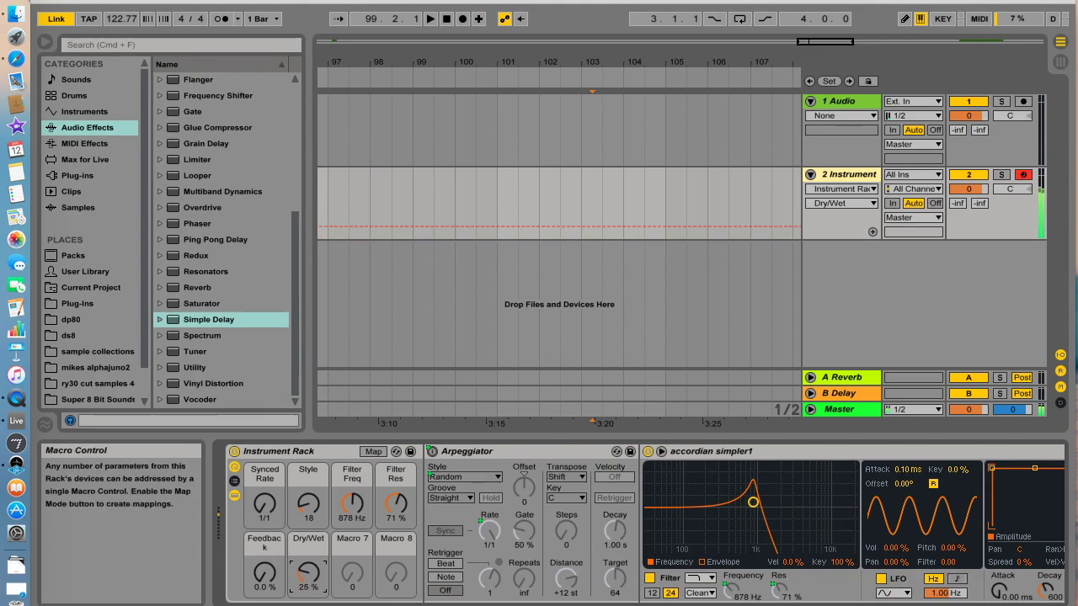
left_click_drag(268, 589, 269, 555)
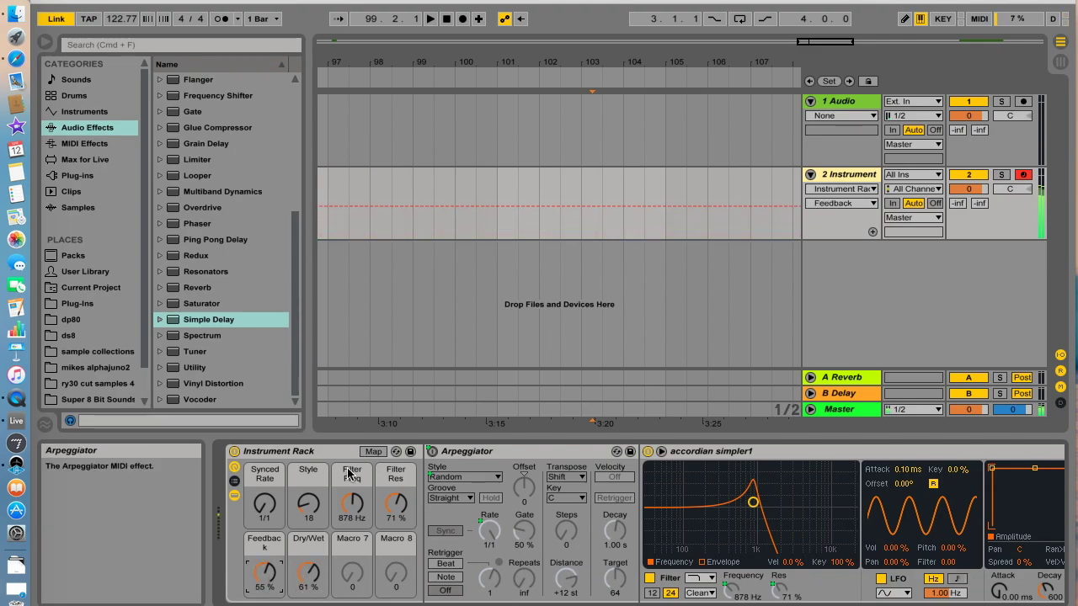
left_click_drag(352, 506, 395, 525)
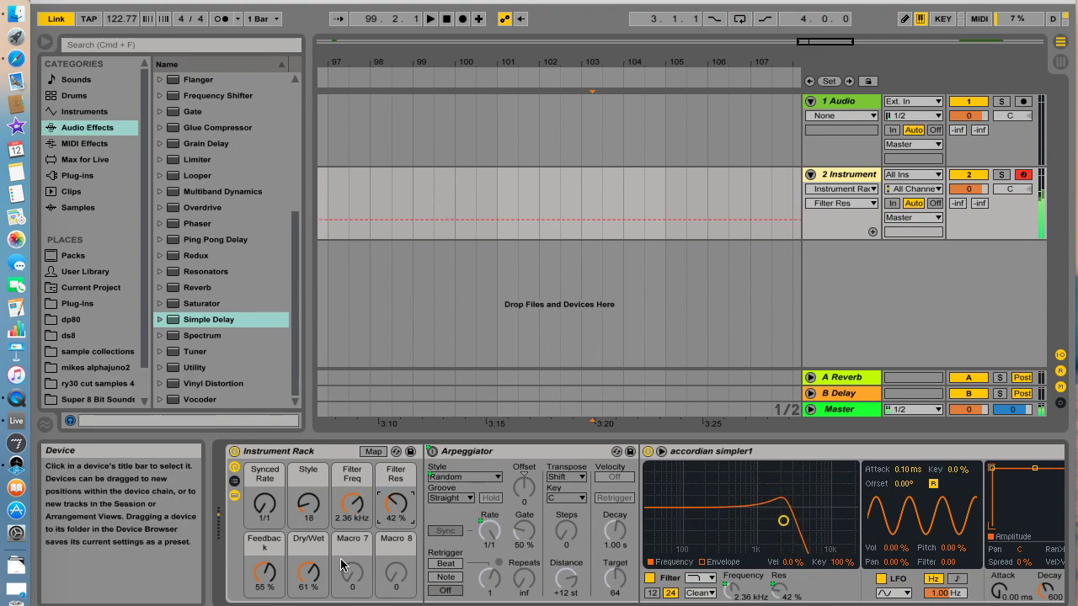
left_click_drag(352, 505, 352, 522)
Map the Reverb's Dry/Wet to Macro 8 and its Decay Time to Macro 7
left_click(1070, 604)
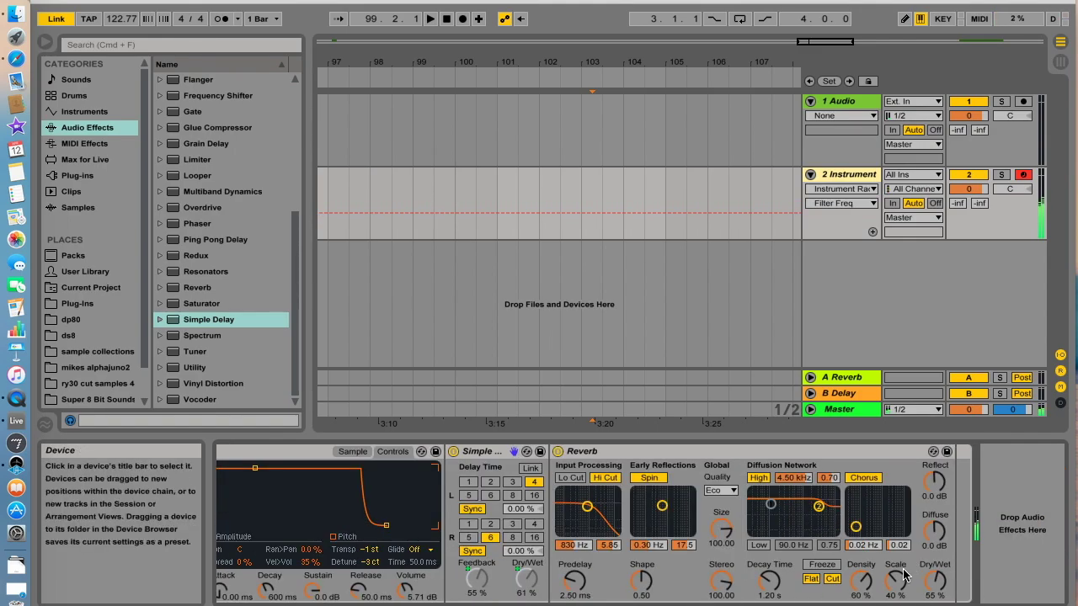
right_click(943, 584)
left_click(955, 573)
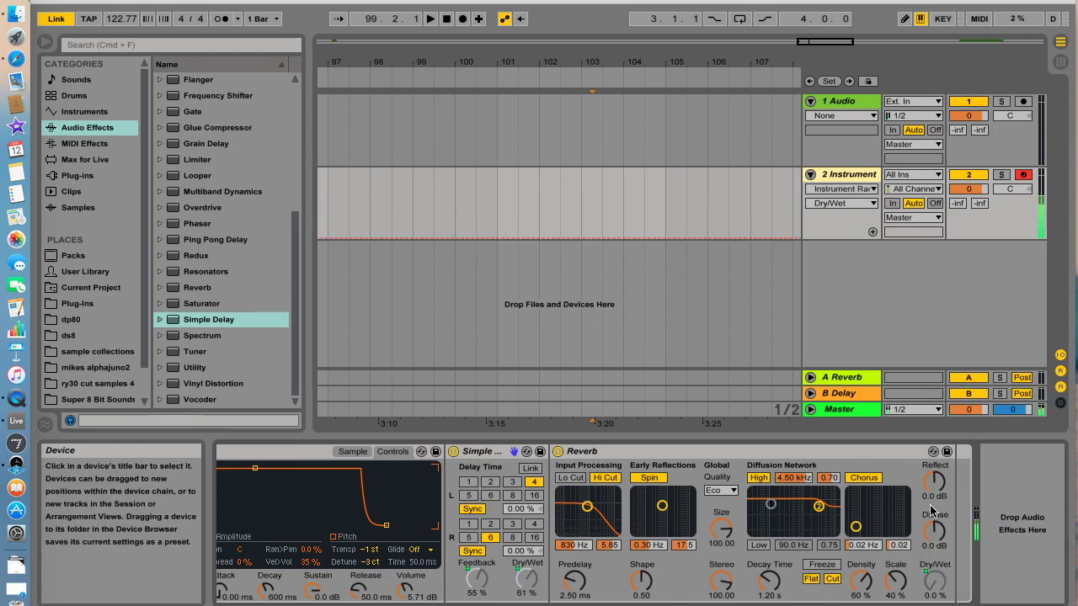
right_click(768, 581)
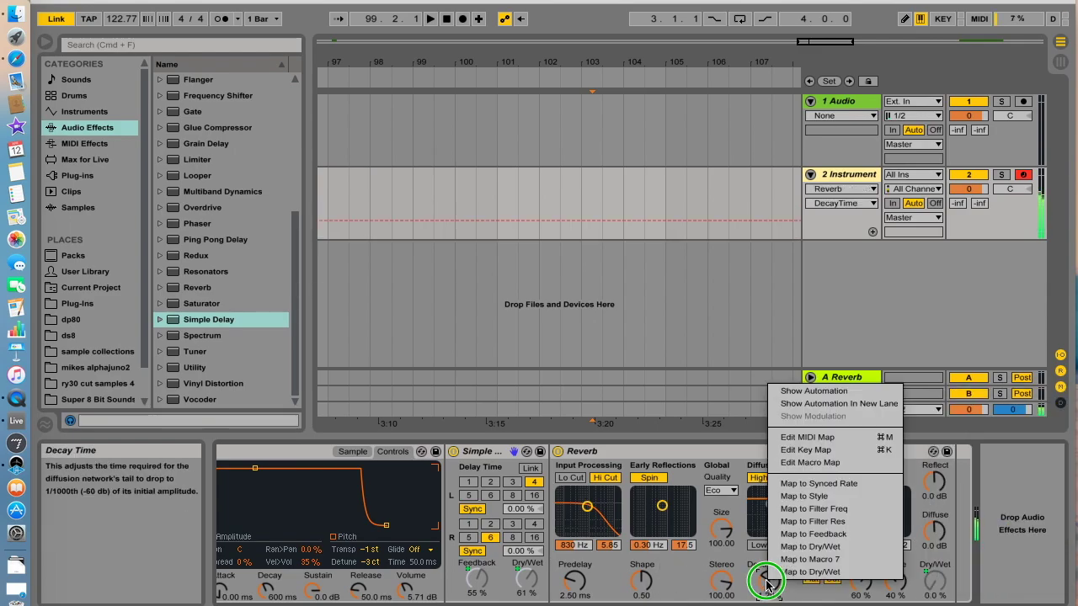
left_click(818, 555)
Set the rack macros to DecayTime 4.64 s, reverb Dry/Wet 94 %, Filter Freq 15.3 kHz, Synced Rate 1/8 and Style 33
left_click(210, 505)
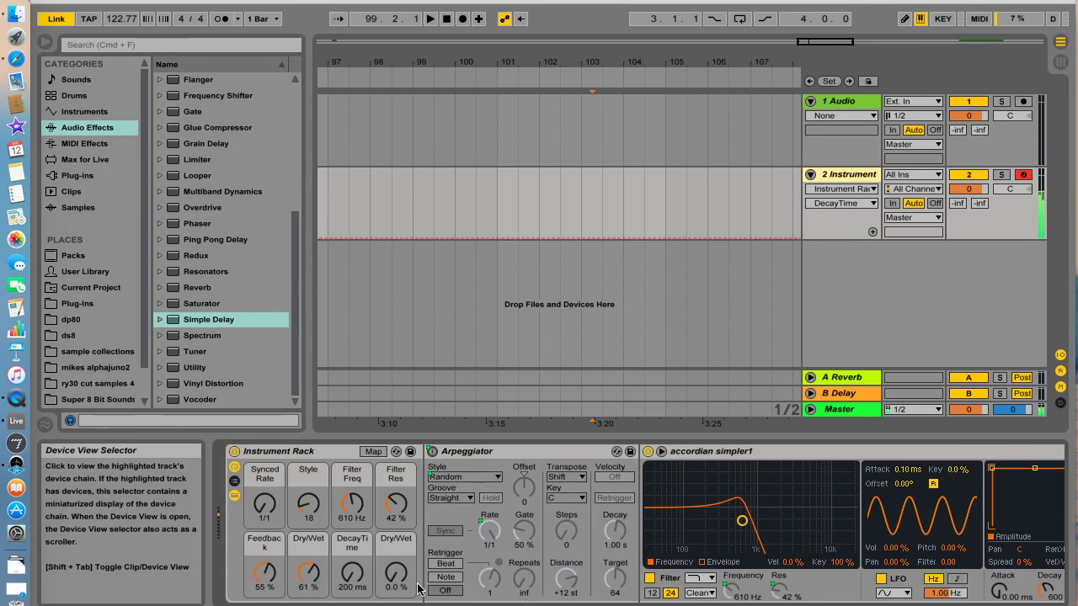
left_click_drag(400, 583, 344, 584)
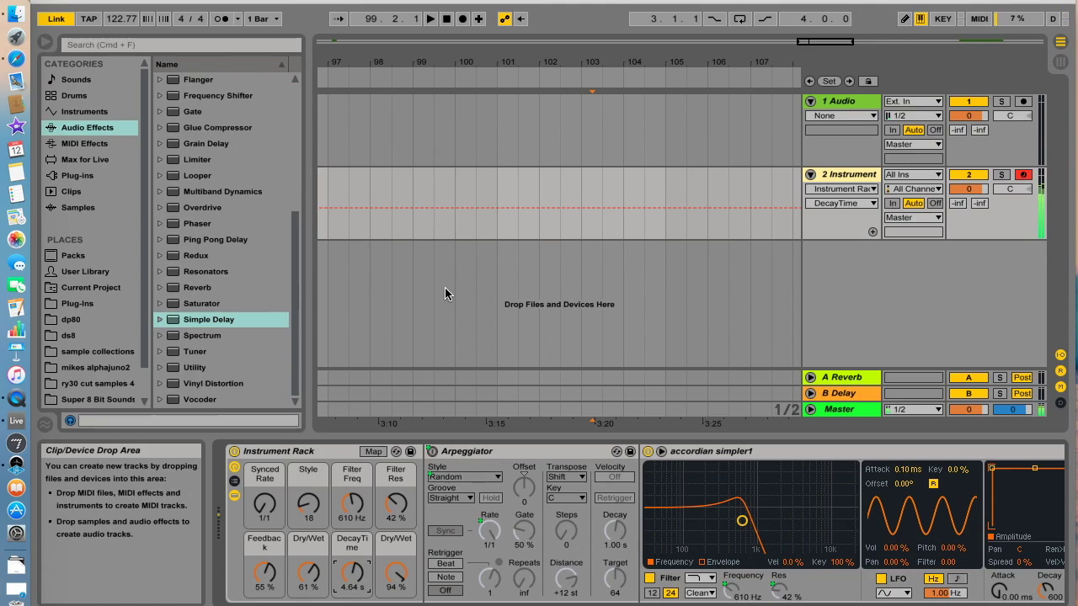
left_click_drag(352, 504, 385, 419)
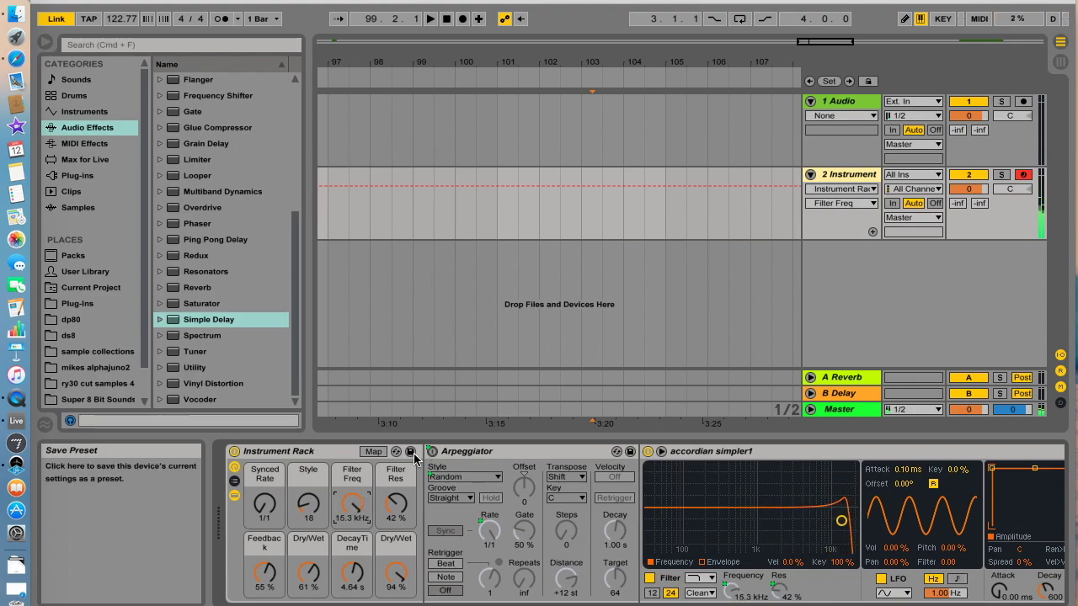
mouse_move(263, 514)
left_mouse_down()
mouse_move(264, 525)
mouse_move(266, 513)
left_mouse_up()
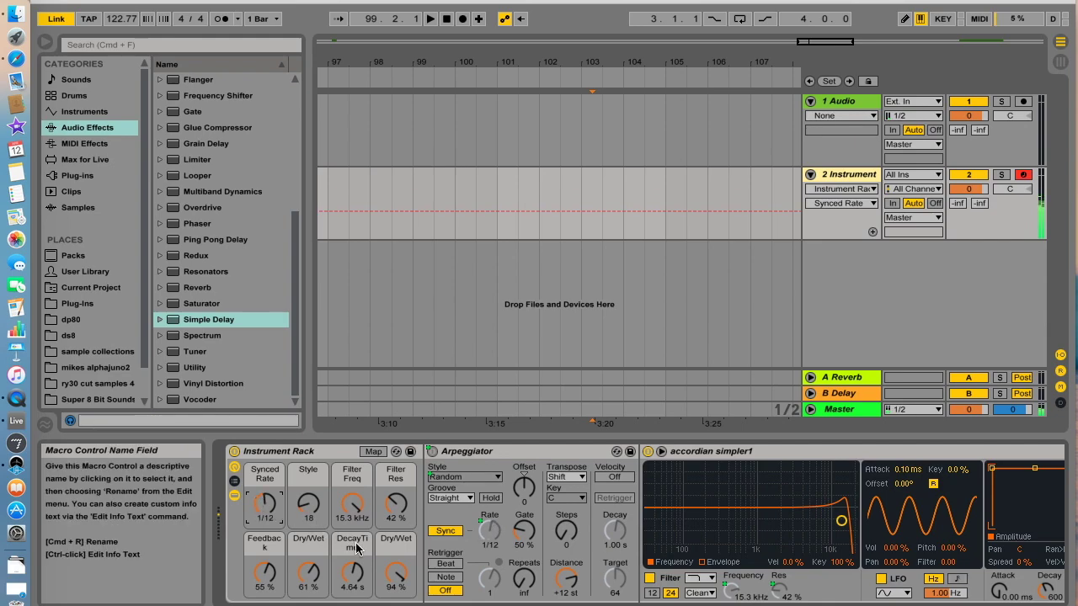
mouse_move(278, 514)
left_mouse_down()
mouse_move(304, 499)
mouse_move(266, 510)
mouse_move(266, 524)
left_mouse_up()
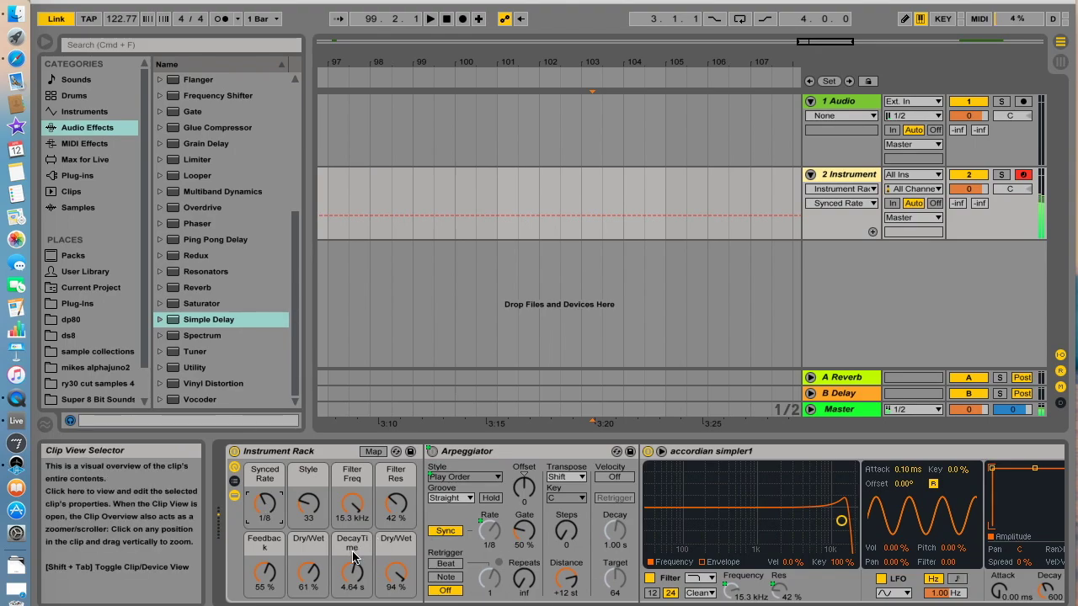
Add a Limiter audio effect after the Reverb in the Instrument Rack and set its gain to 5.70 dB
scroll(217, 514, "right", 5)
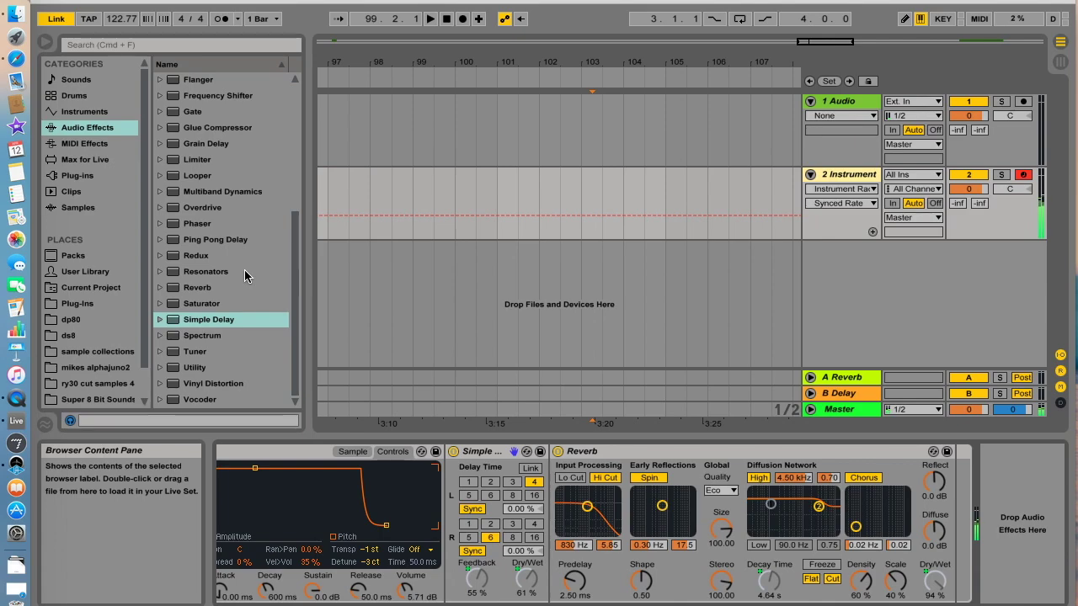
scroll(169, 185, "up", 2)
left_click_drag(169, 187, 986, 464)
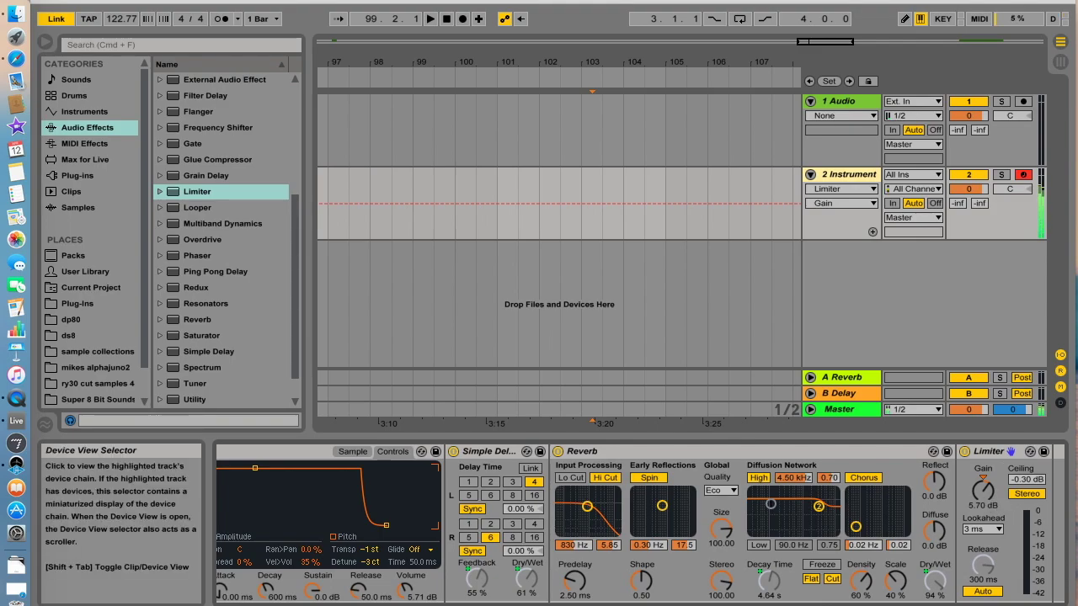
Set the reverb Dry/Wet macro (Macro 8) of the Instrument Rack to 0.8 %
left_click(212, 512)
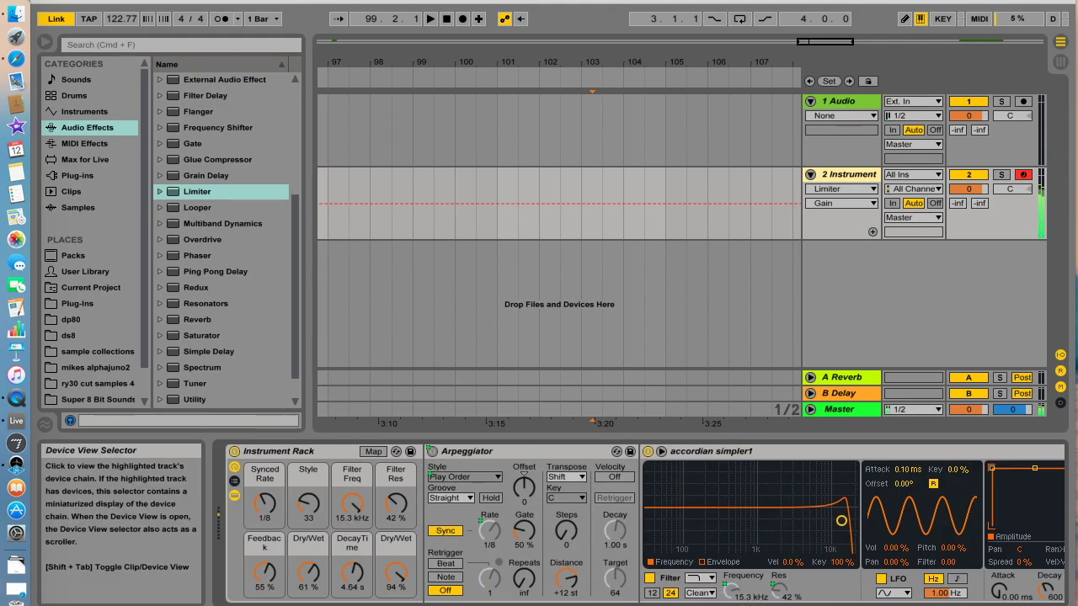
left_click(389, 576)
left_click_drag(389, 580, 389, 602)
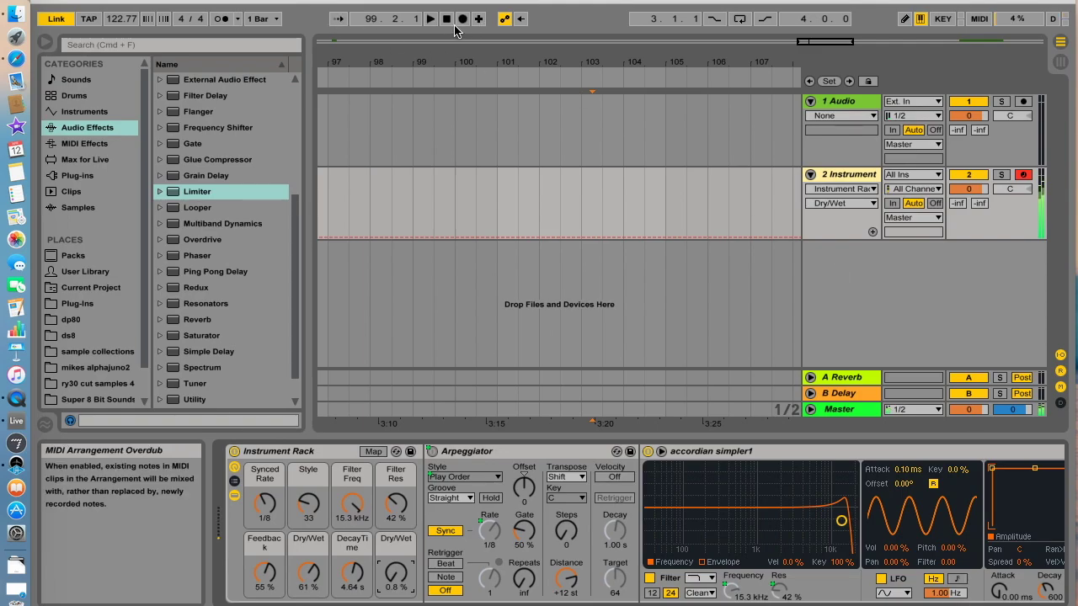
Save the Instrument Rack as a preset in the User Library, entering a name that begins with "accordian set u"
left_click(410, 451)
type("accordian")
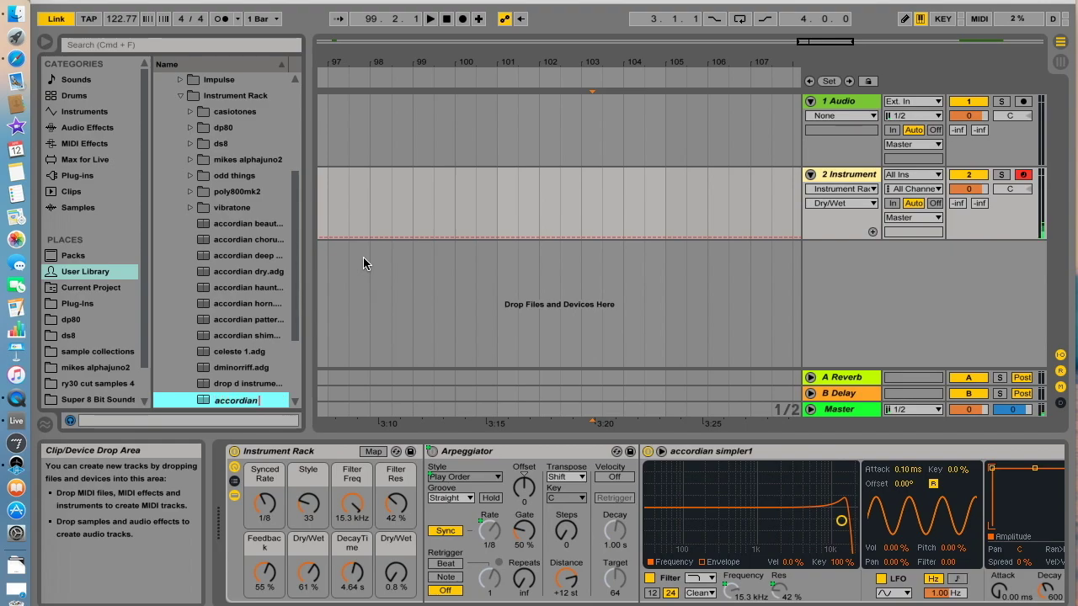
type(" simpler")
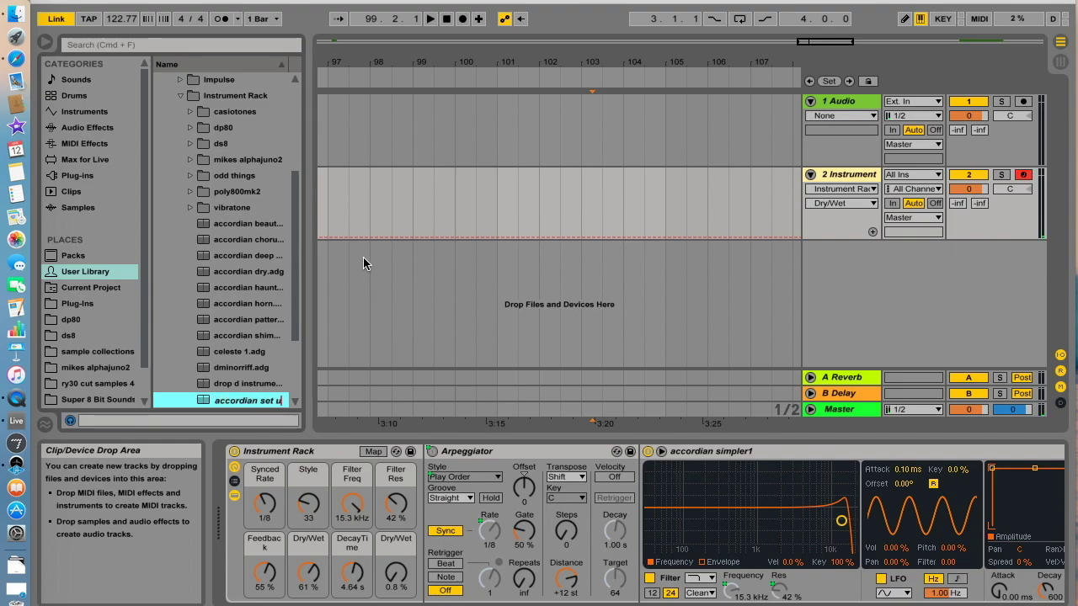